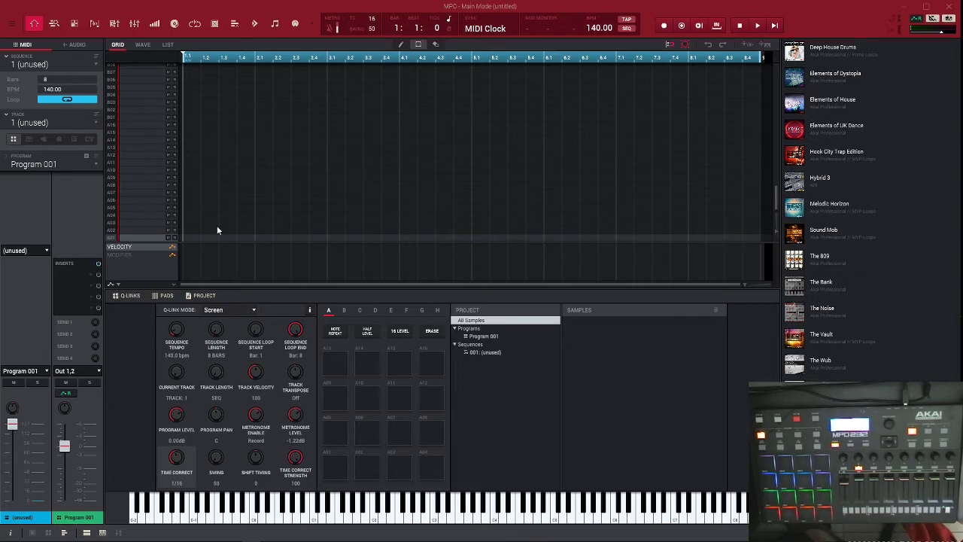
- Check the Structure Setup extraction progress, and minimize the installer to return to the MPC session
mouse_move(343, 538)
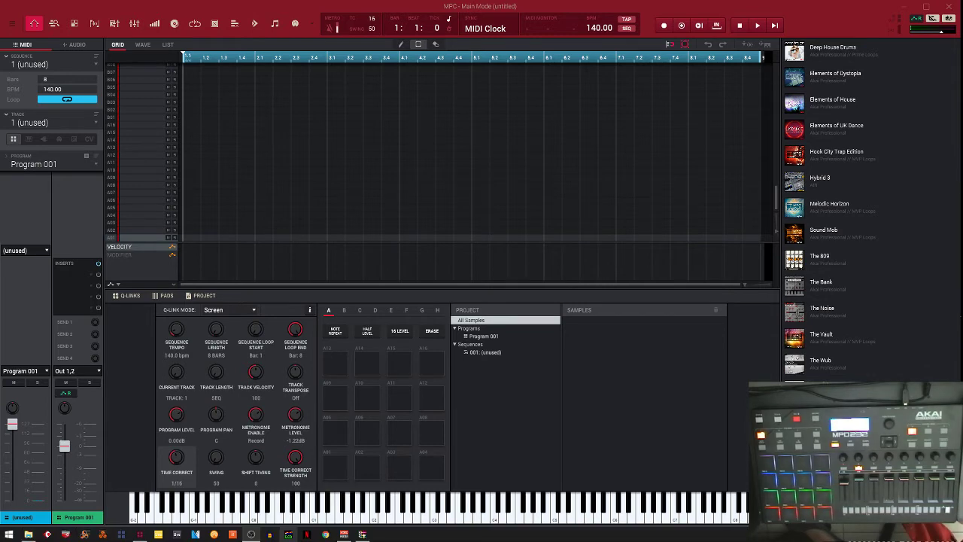
left_click(362, 535)
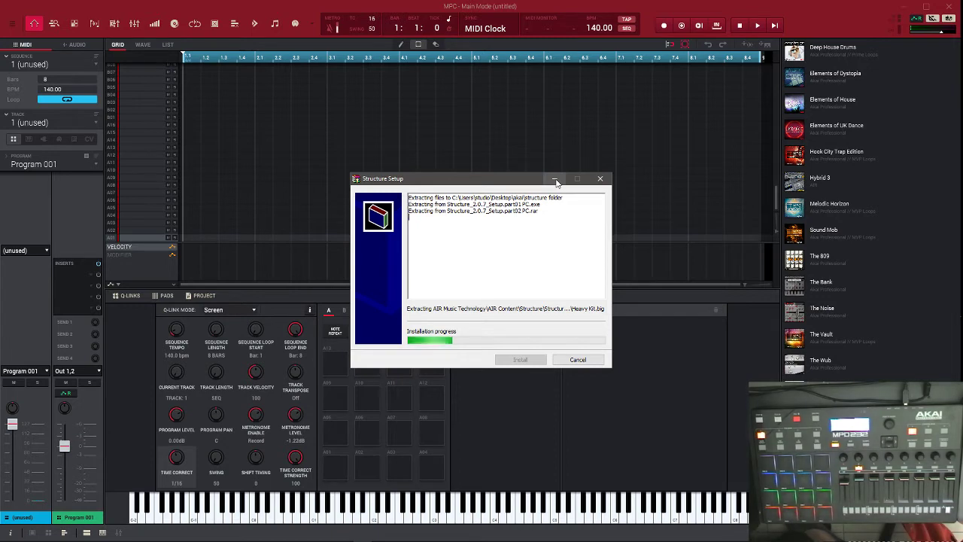
left_click(555, 180)
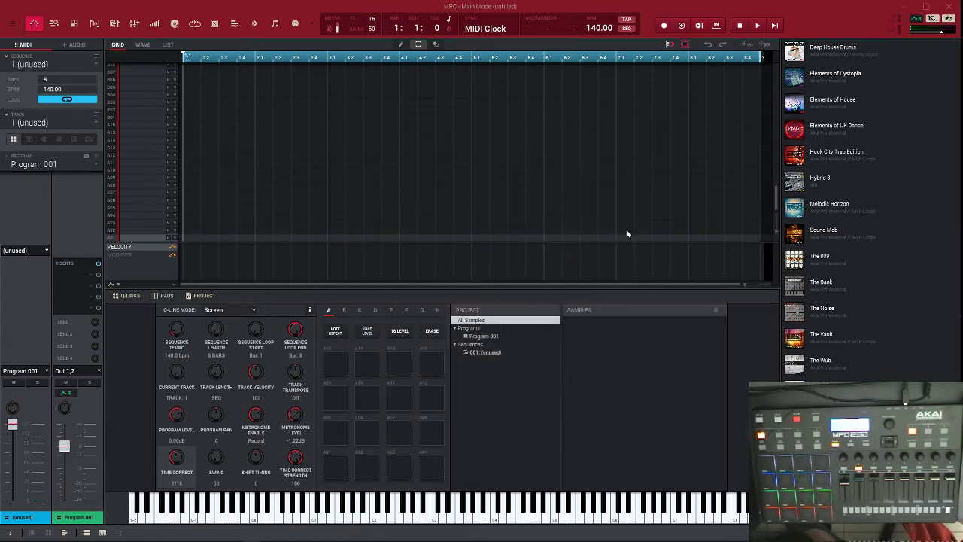
- Preview the Deep House Drums, Elements of Dystopia, Elements of House and Elements of UK Dance expansions, collapsing each entry
left_click(826, 49)
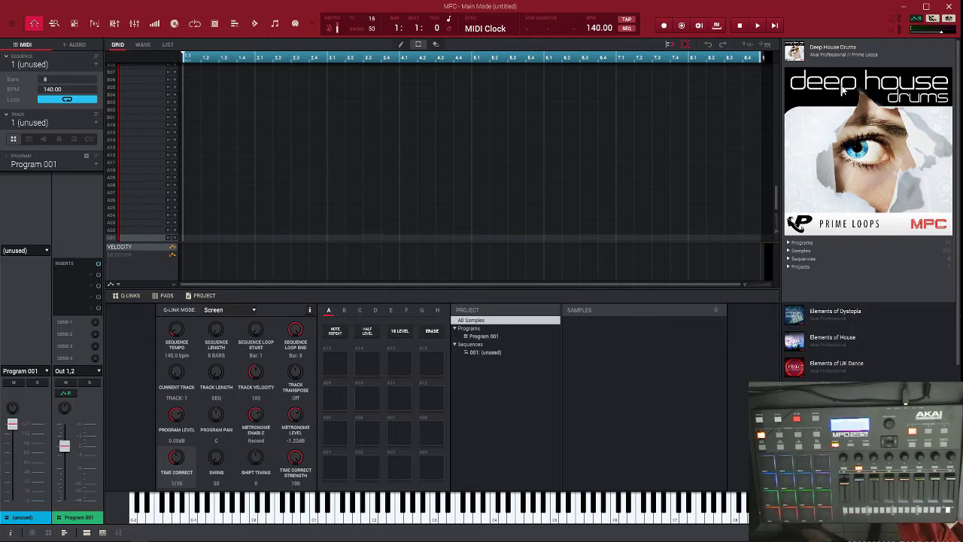
left_click(808, 55)
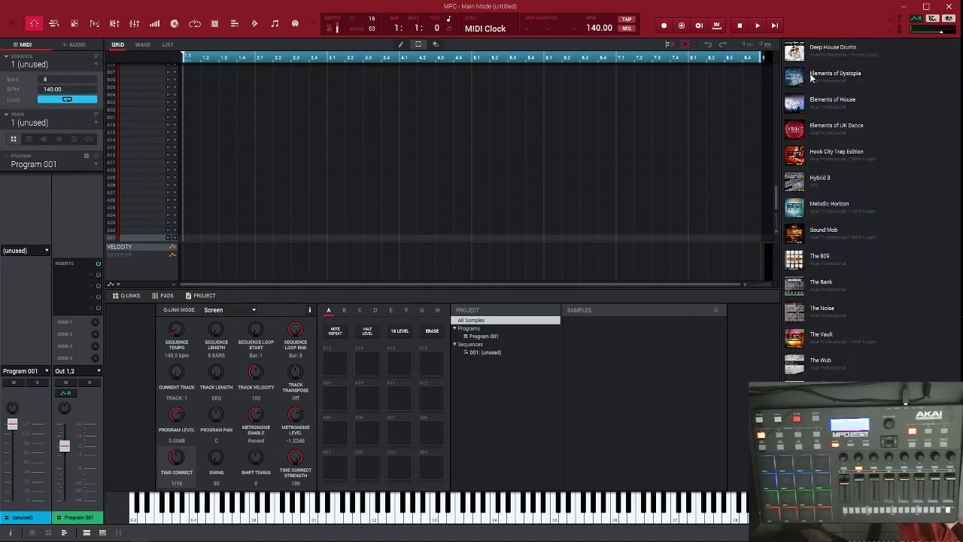
left_click(811, 78)
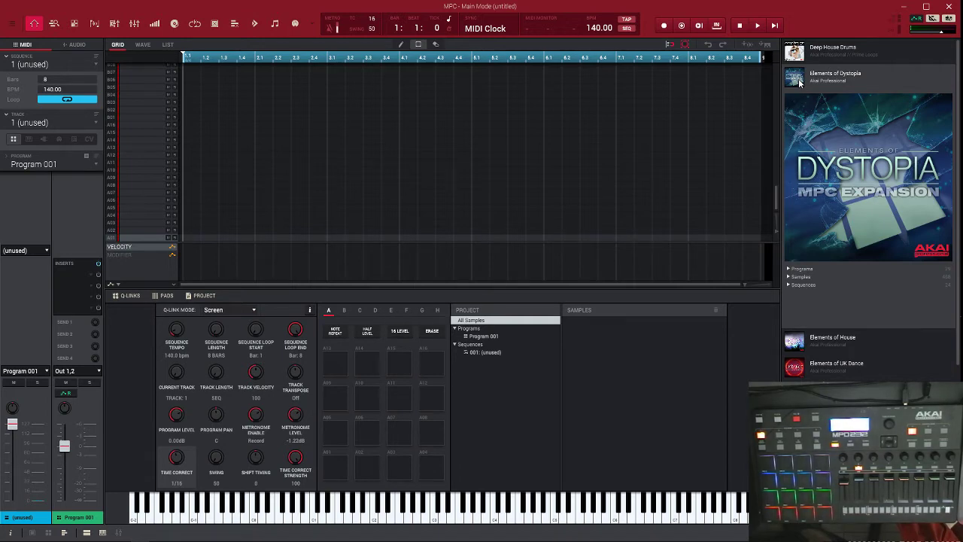
left_click(799, 83)
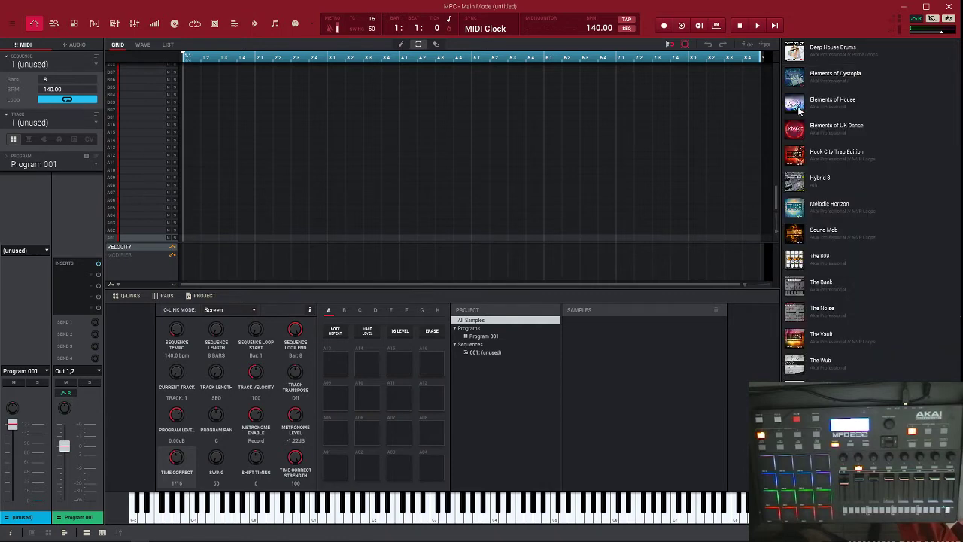
left_click(797, 108)
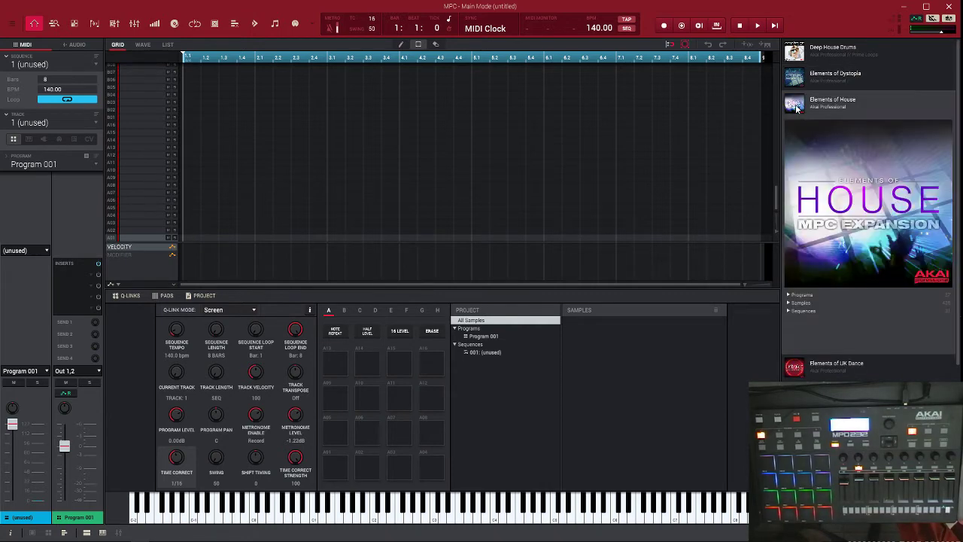
left_click(797, 109)
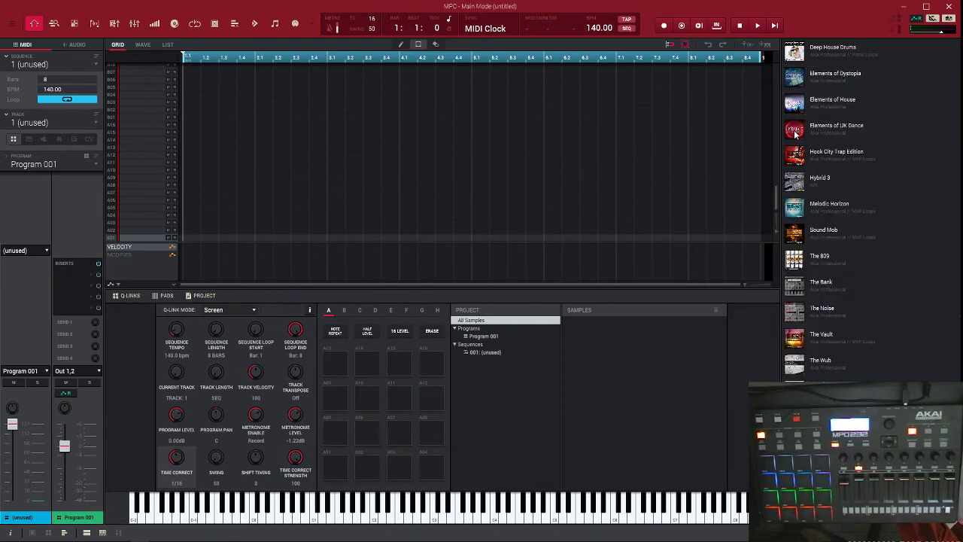
left_click(796, 133)
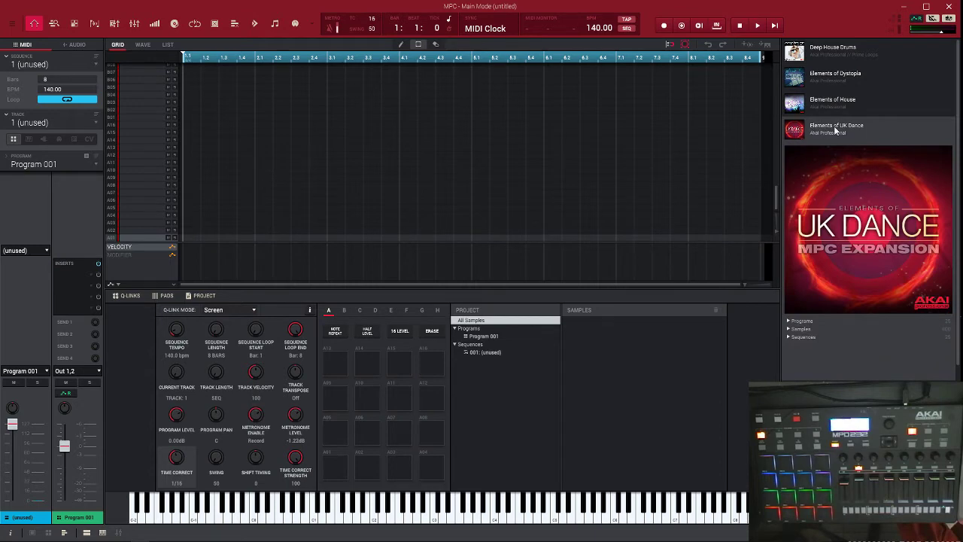
left_click(803, 132)
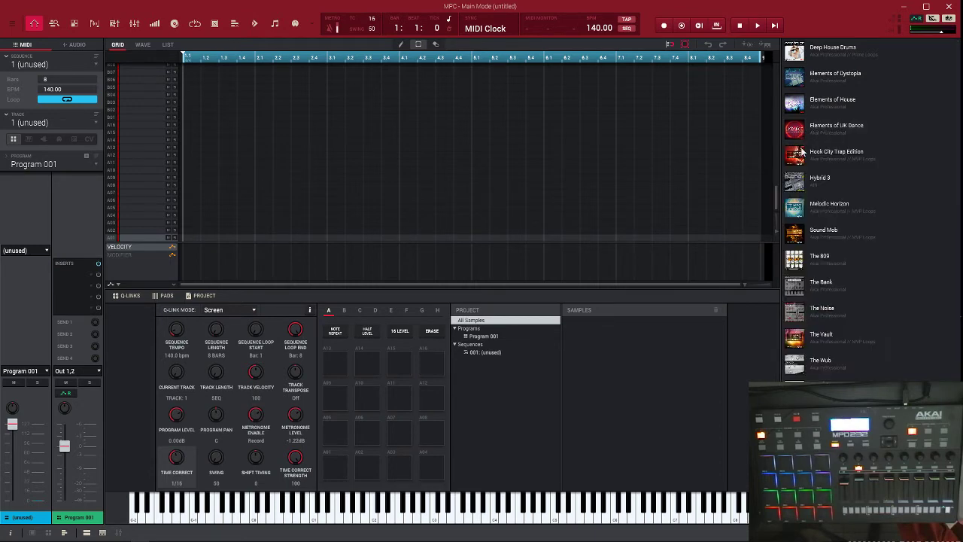
- Examine the Hook City Trap Edition, Hybrid 3, Melodic Horizon and Sound Mob expansion entries one by one
left_click(798, 155)
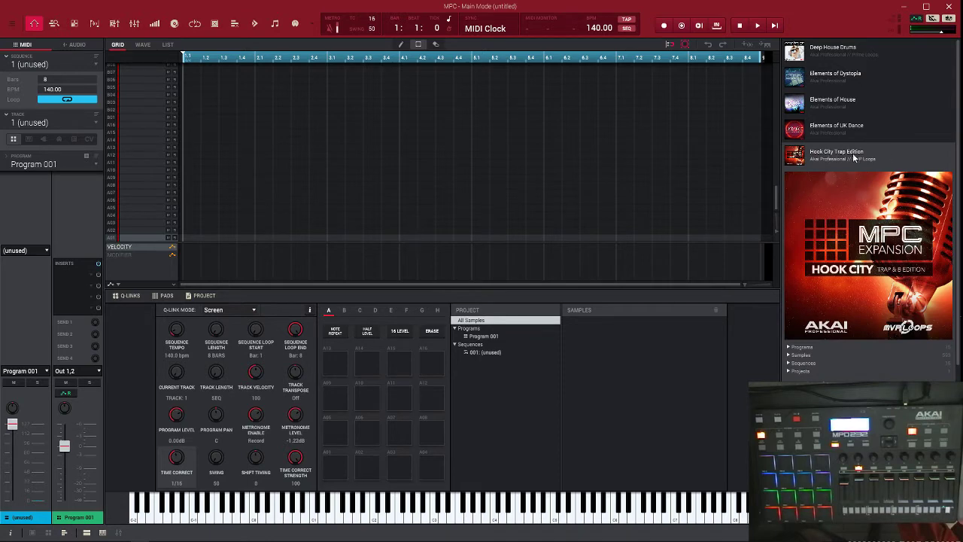
left_click(798, 155)
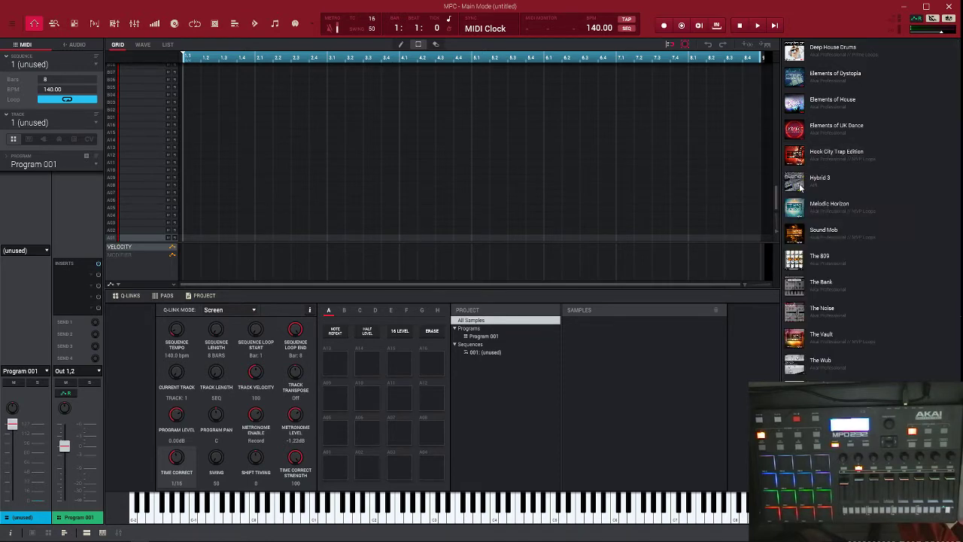
left_click(800, 186)
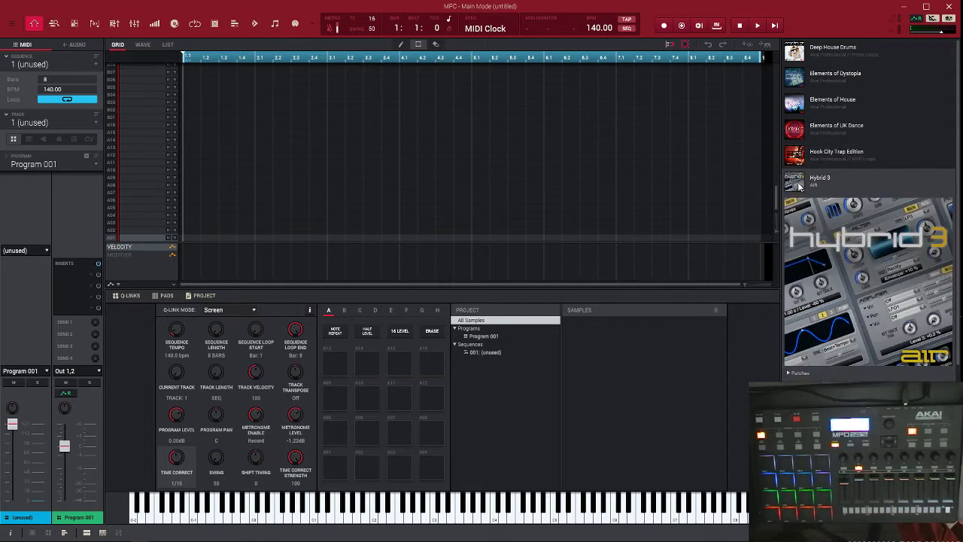
left_click(788, 373)
left_click(797, 183)
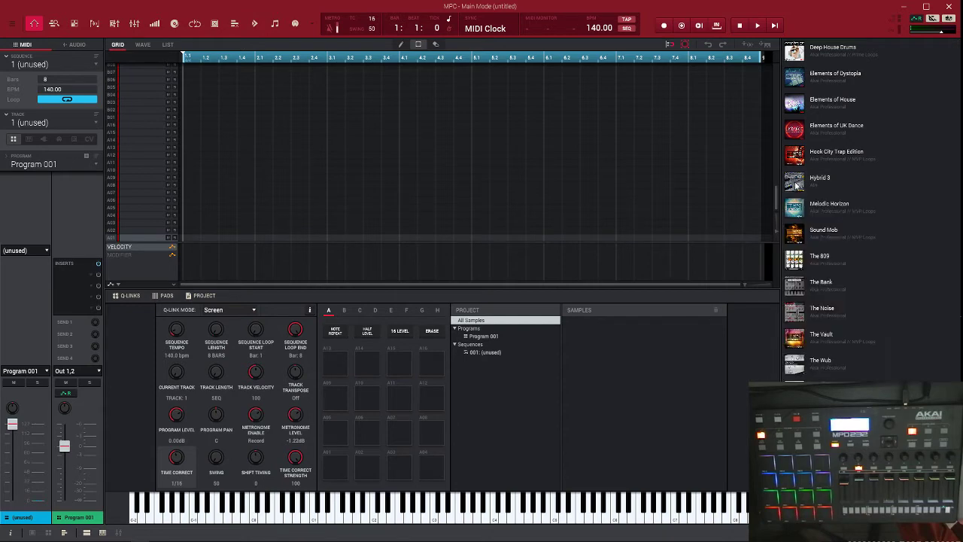
left_click(795, 214)
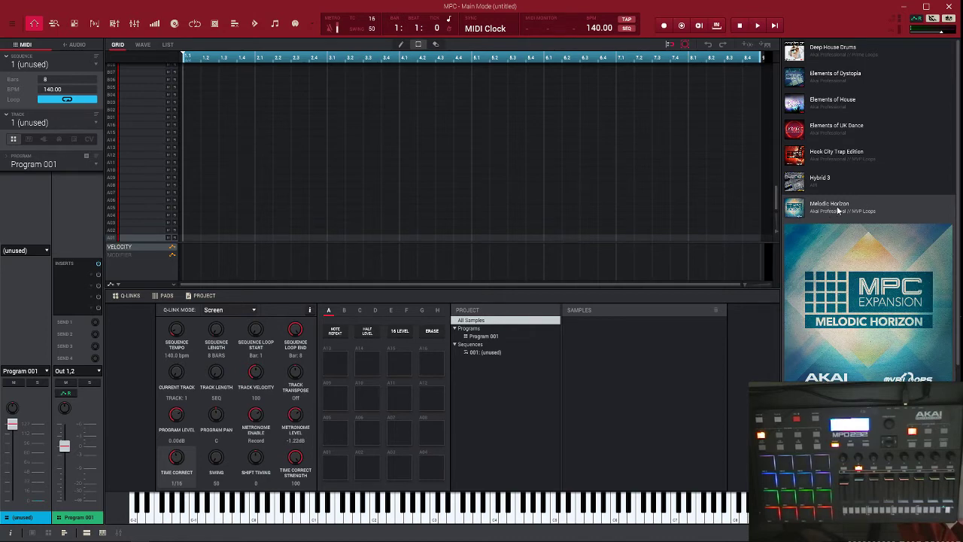
left_click(797, 211)
left_click(798, 235)
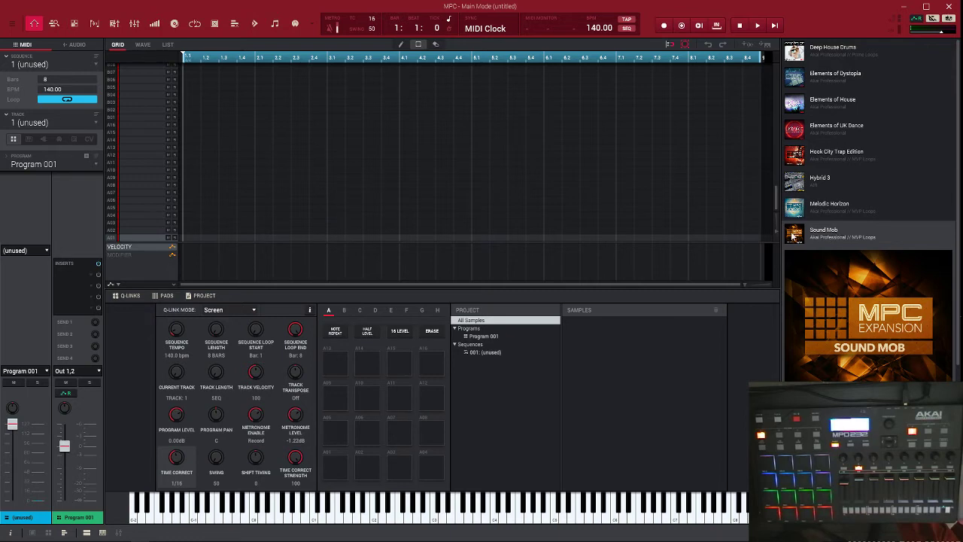
left_click(790, 238)
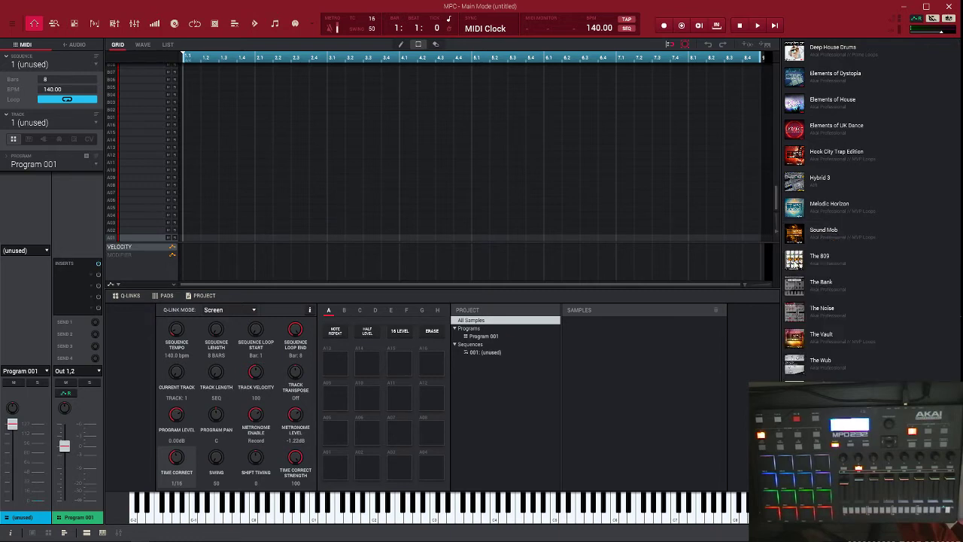
- View the entries for The 809, The Bank, The Noise and The Vault expansions, collapsing each one
left_click(794, 261)
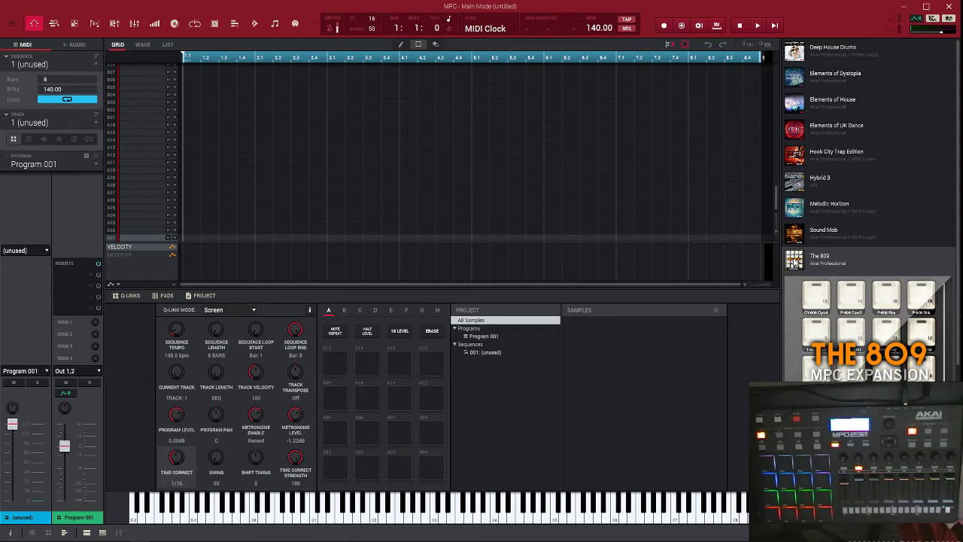
left_click(794, 260)
left_click(795, 286)
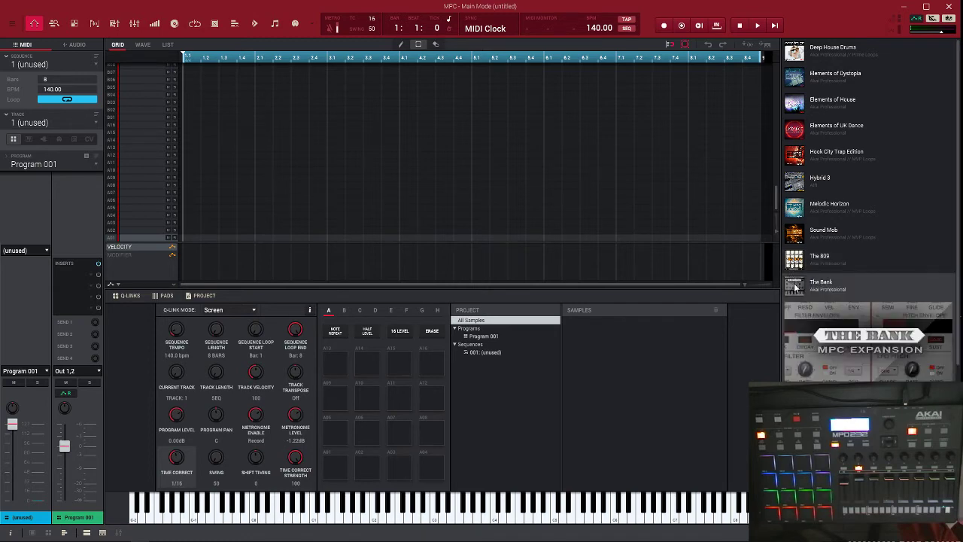
left_click(795, 286)
left_click(793, 320)
left_click(793, 320)
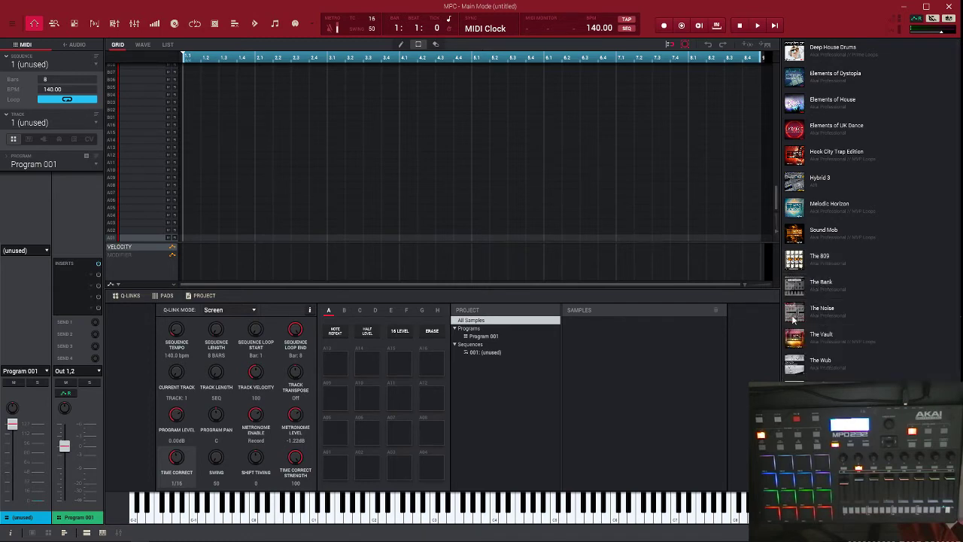
left_click(795, 343)
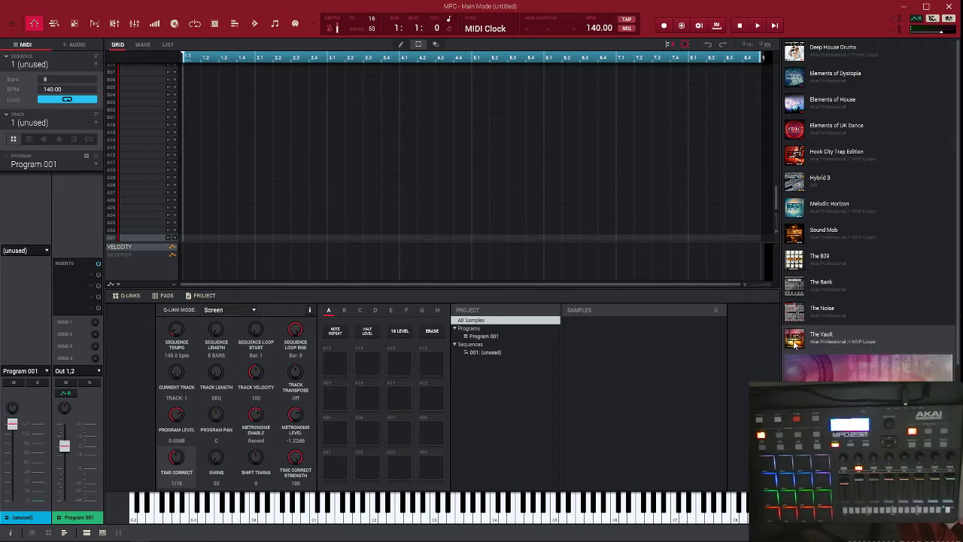
left_click(795, 344)
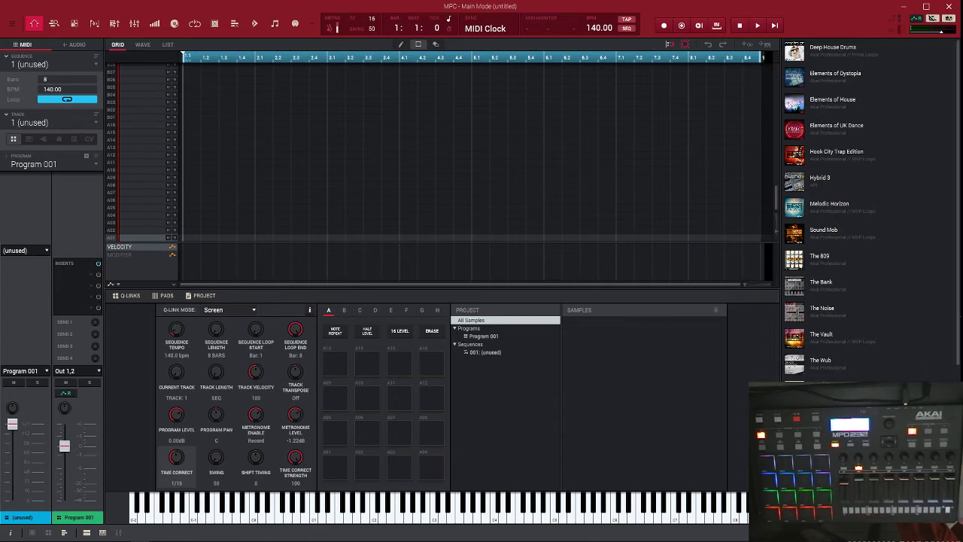
- Hide the content browser and show it again
mouse_move(482, 541)
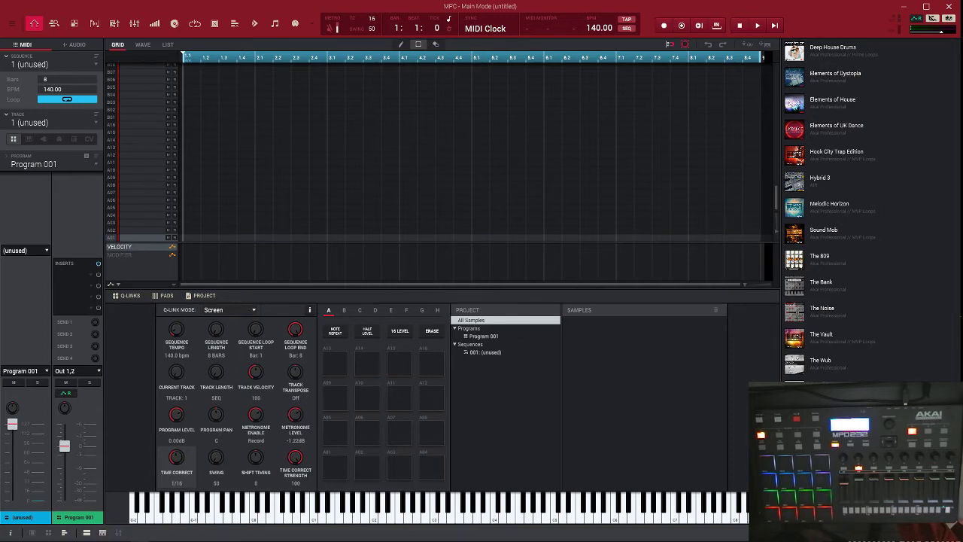
key("ctrl+b")
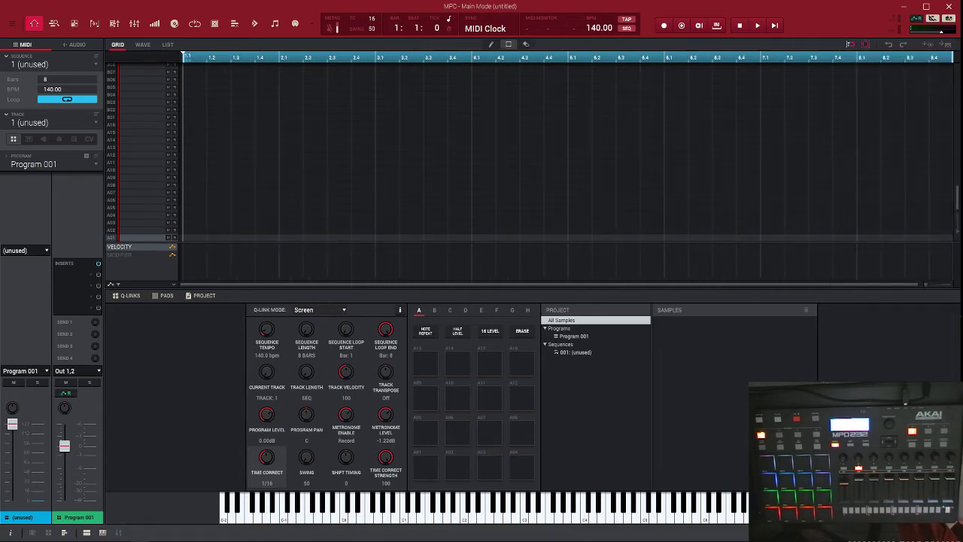
key("ctrl+b")
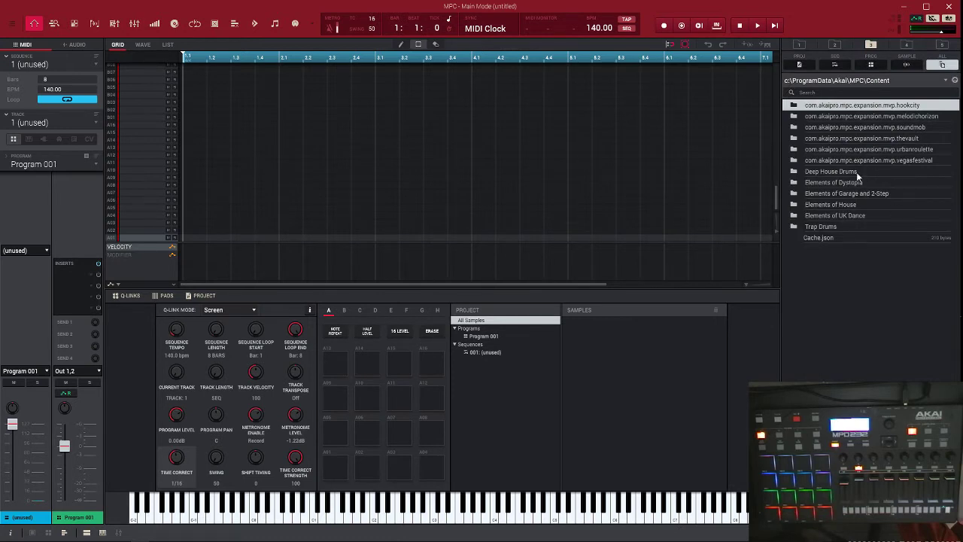
- Look through the installed MPC content folders and list the Deep House Drums programs in the expansion browser
left_click(850, 194)
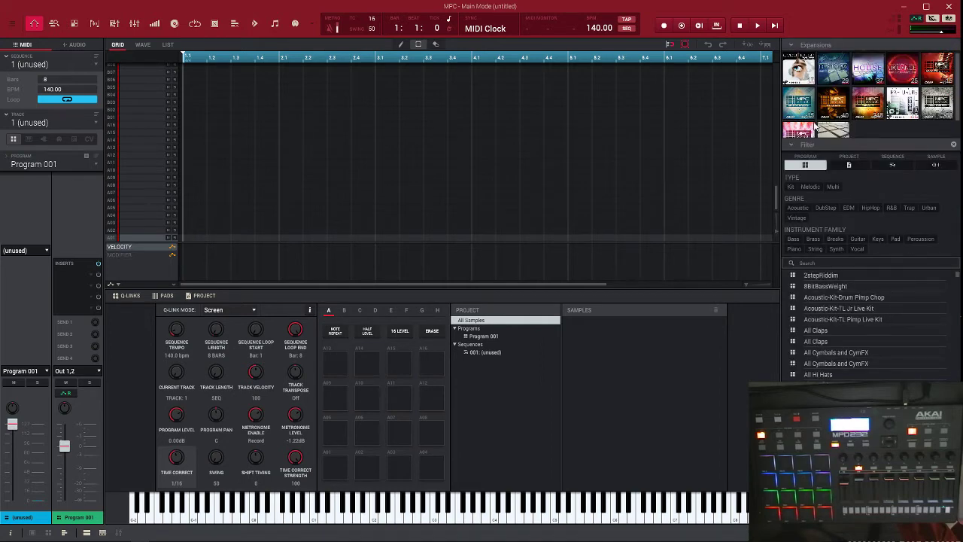
left_click(839, 77)
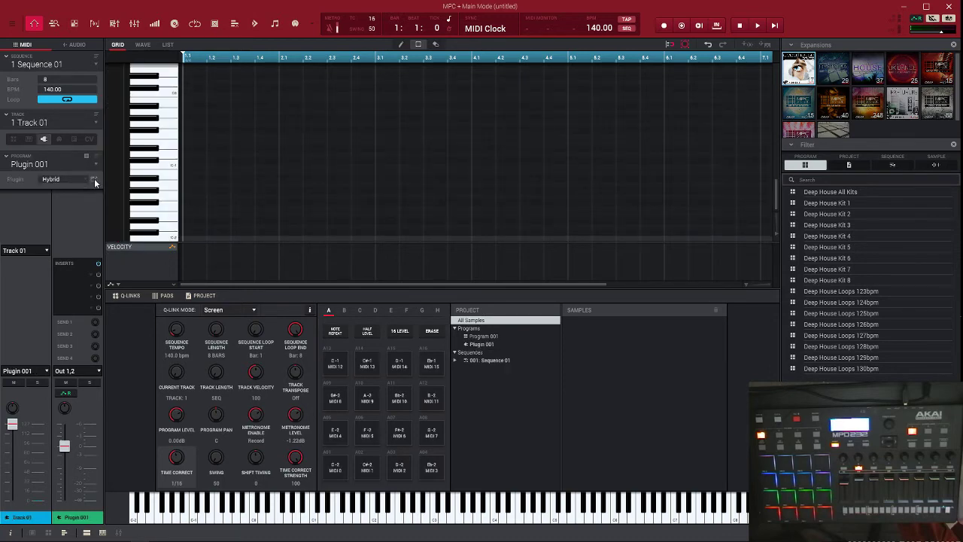
- View the Hybrid plugin's editor over the middle of the grid and close it
left_click(95, 181)
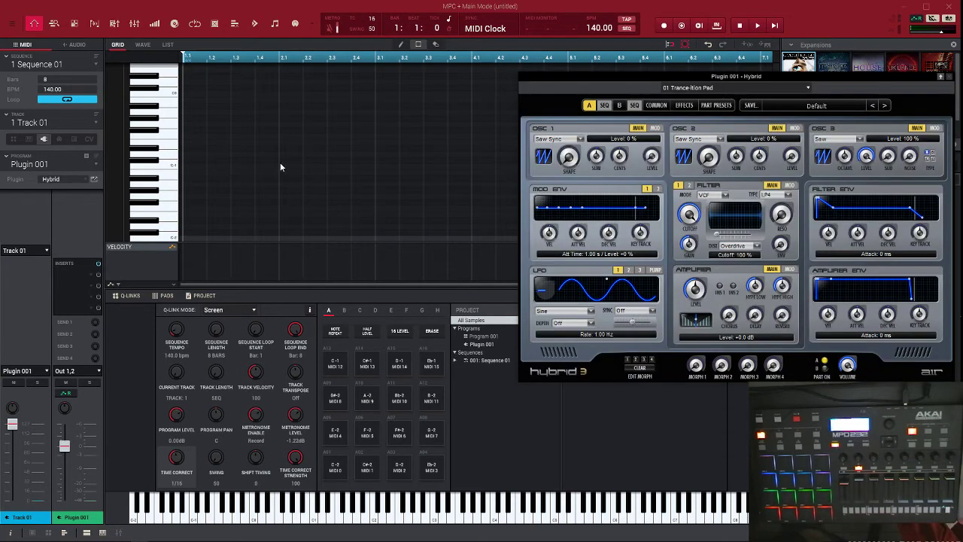
left_click_drag(860, 75, 646, 77)
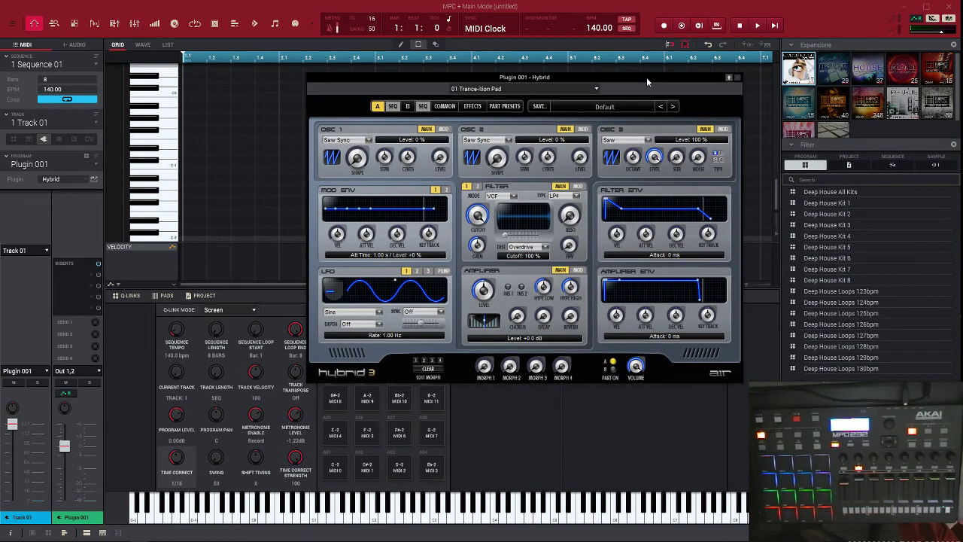
left_click(737, 79)
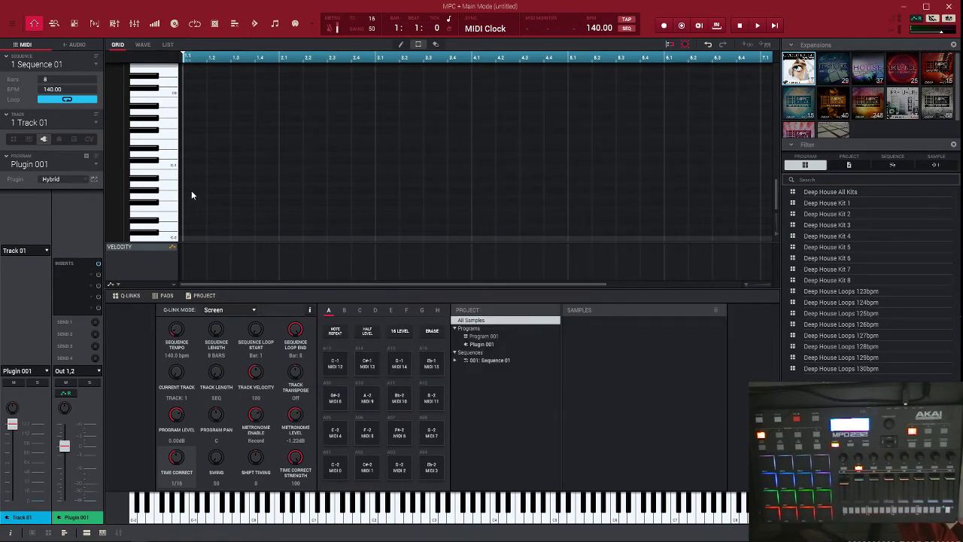
- Replace Plugin 001's instrument with the AIR Music Technology DB-33 VST, and close its editor window
left_click(87, 180)
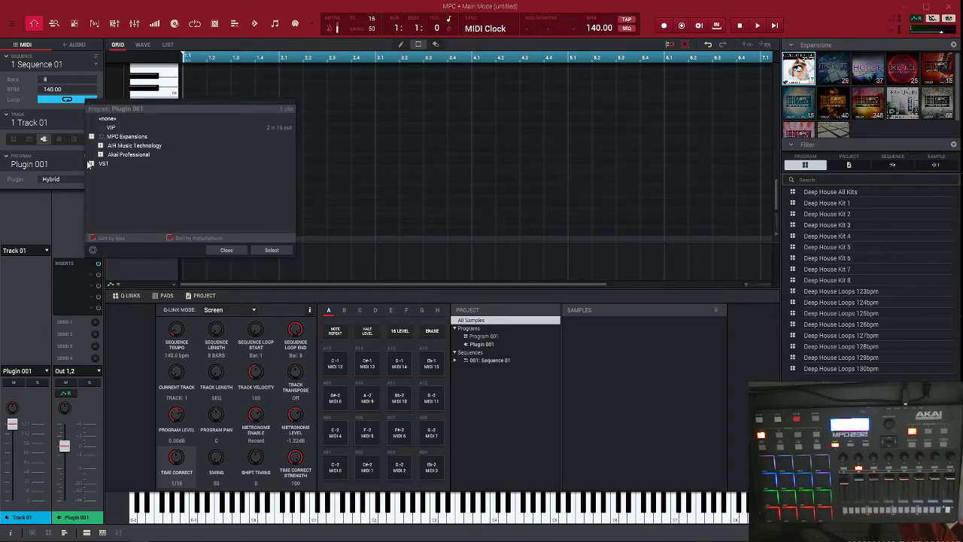
left_click(91, 163)
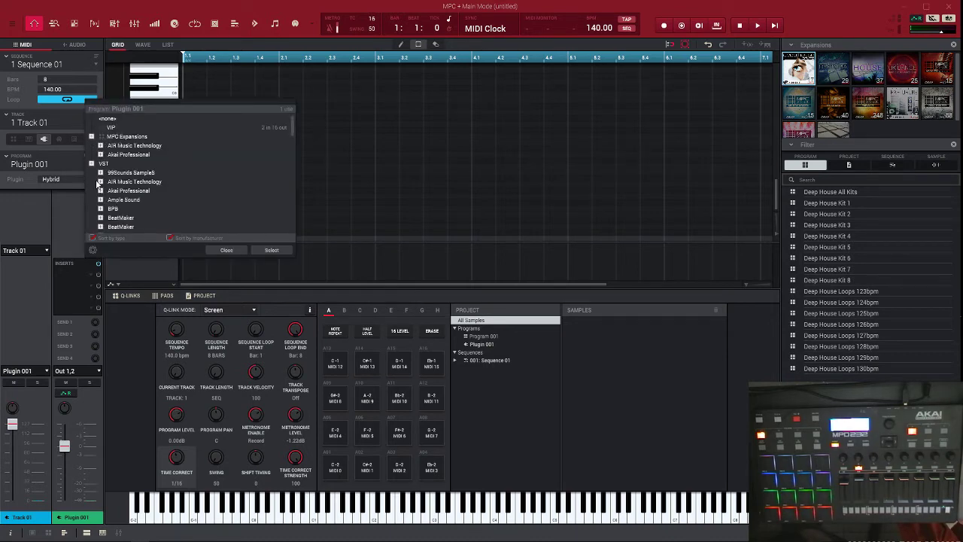
left_click(101, 182)
double_click(132, 194)
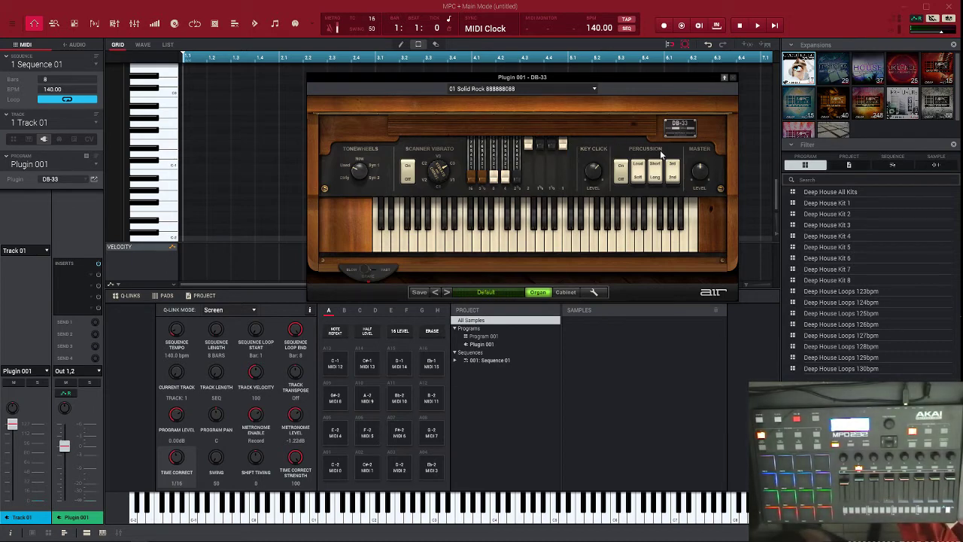
left_click(734, 78)
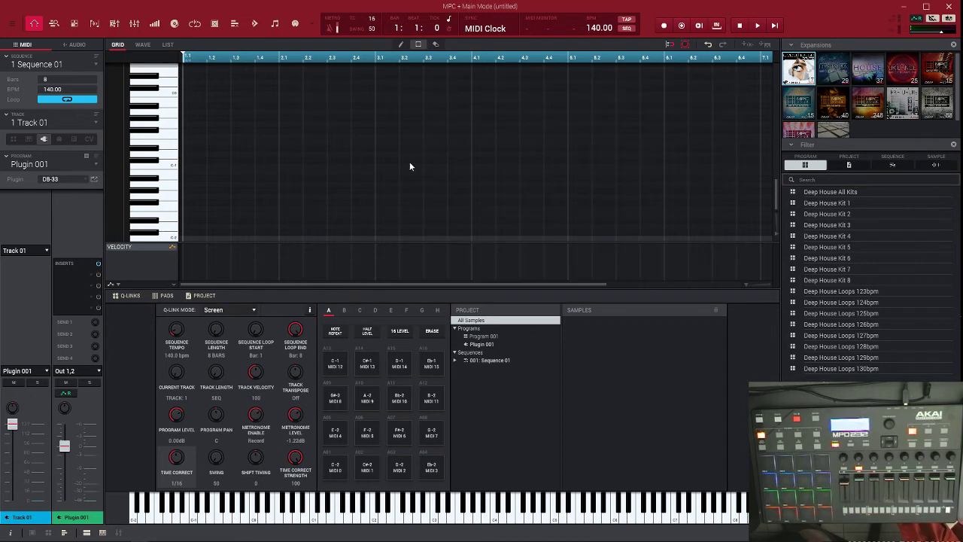
- Replace Plugin 001's instrument with the AIR Music Technology Loom VST
left_click(90, 180)
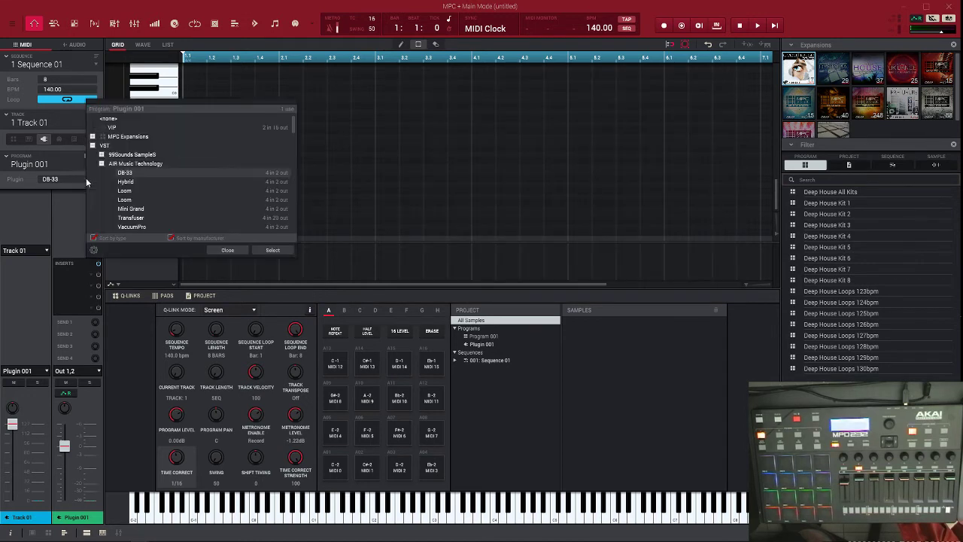
left_click(127, 198)
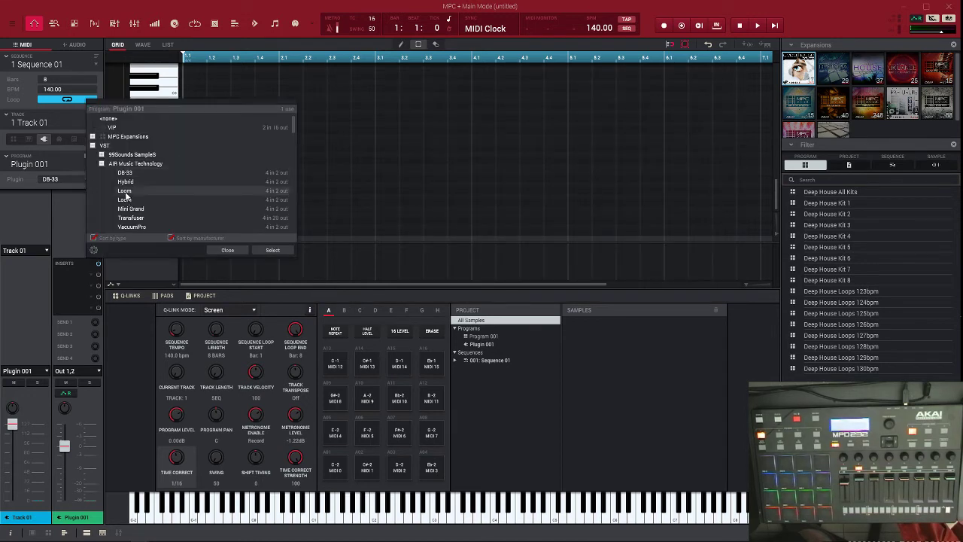
left_click(75, 195)
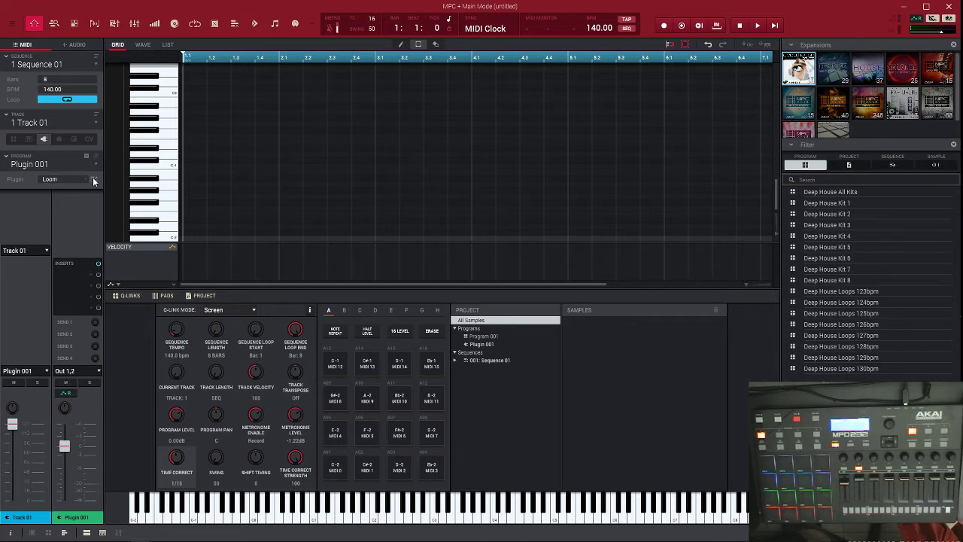
- View the Edit page in Loom's editor over the middle of the grid, and close the editor
left_click(94, 179)
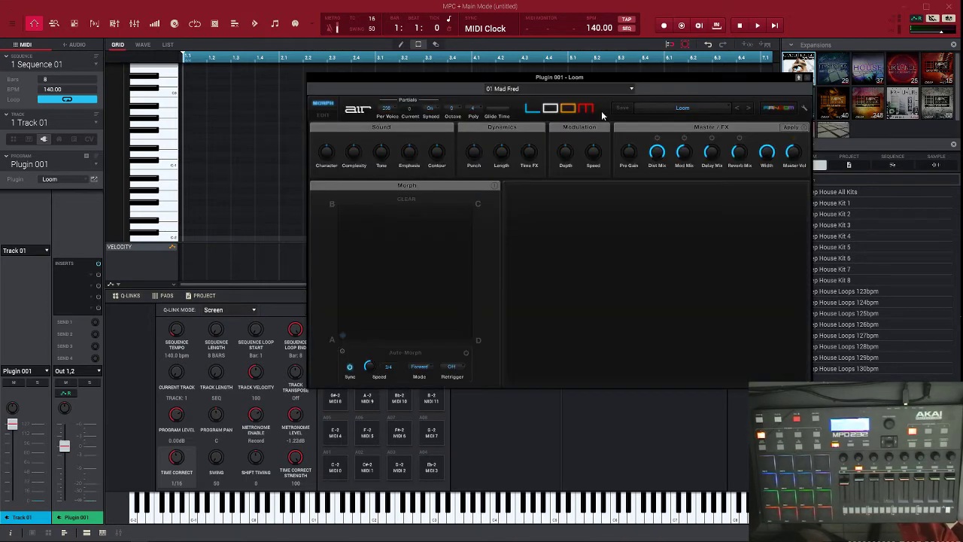
left_click(325, 115)
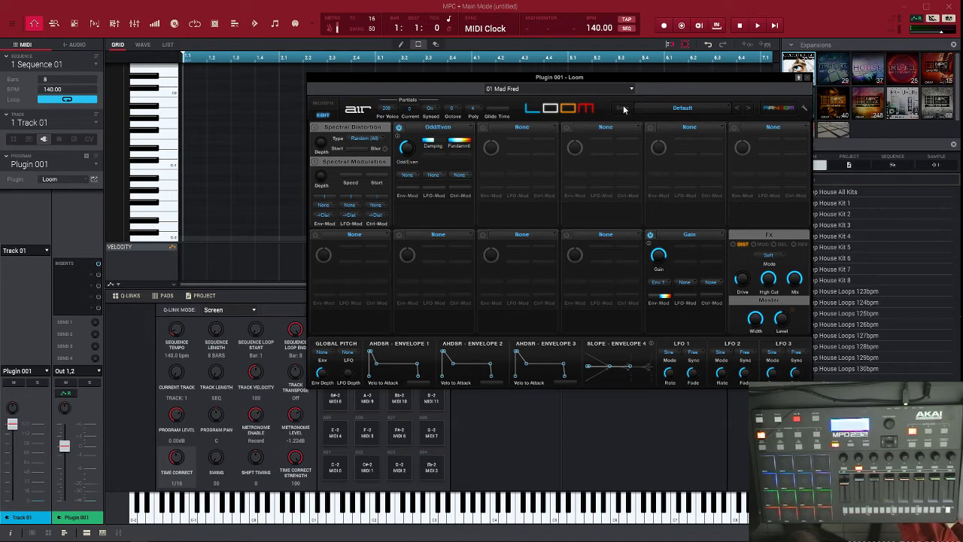
left_click_drag(663, 75, 587, 76)
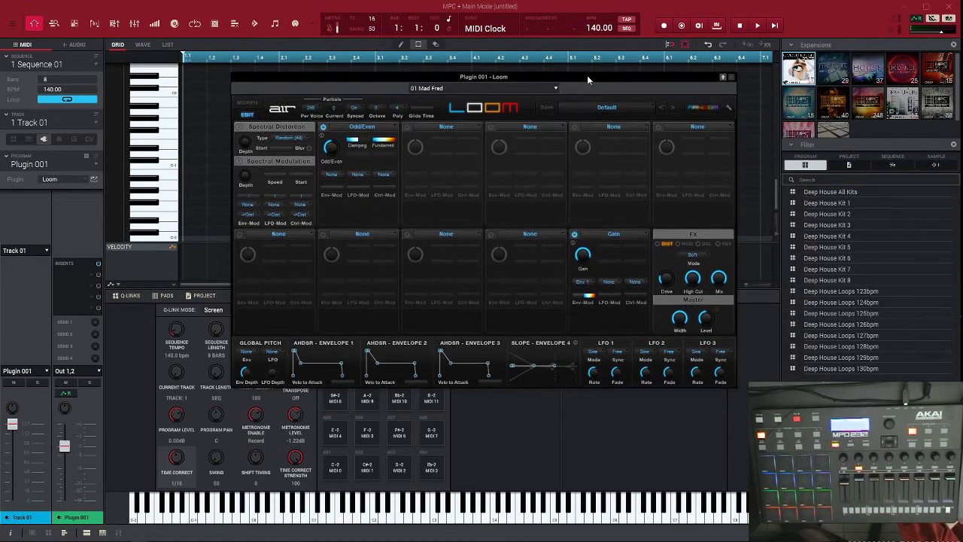
left_click(731, 78)
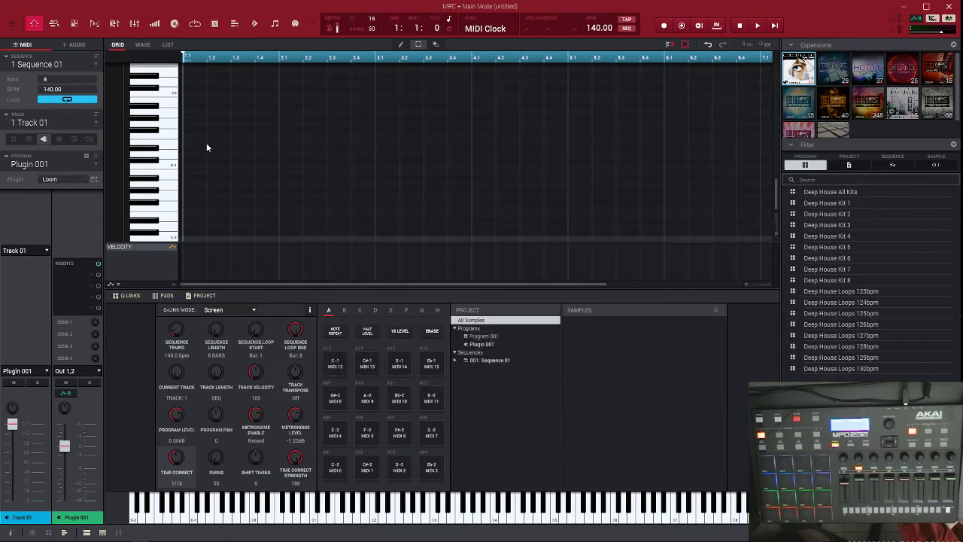
- Replace Plugin 001's instrument with the AIR Music Technology Mini Grand VST and open its editor
left_click(84, 179)
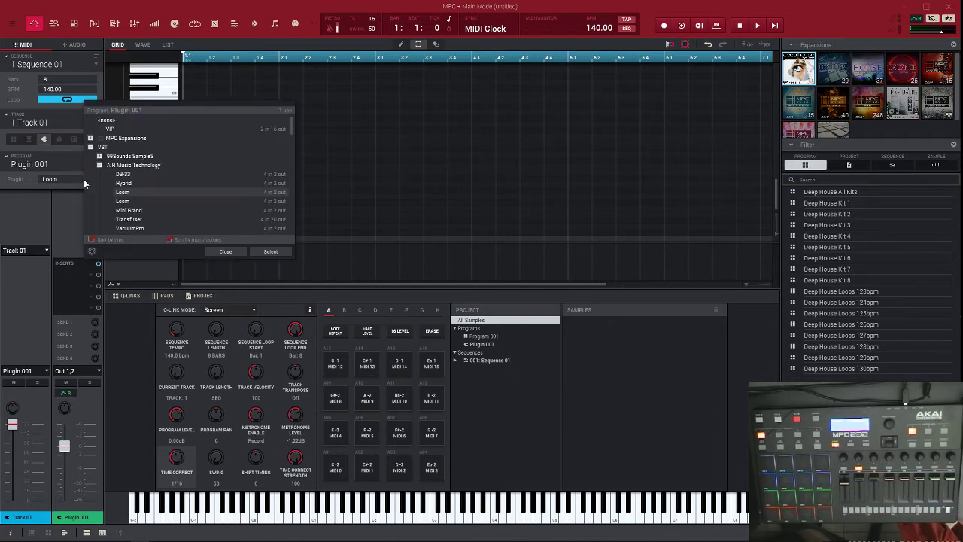
left_click(127, 212)
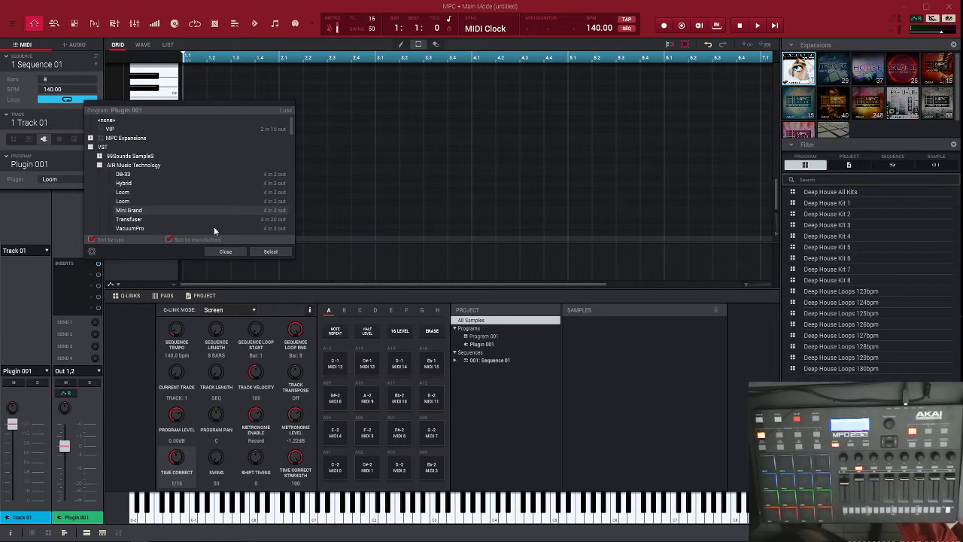
left_click(271, 253)
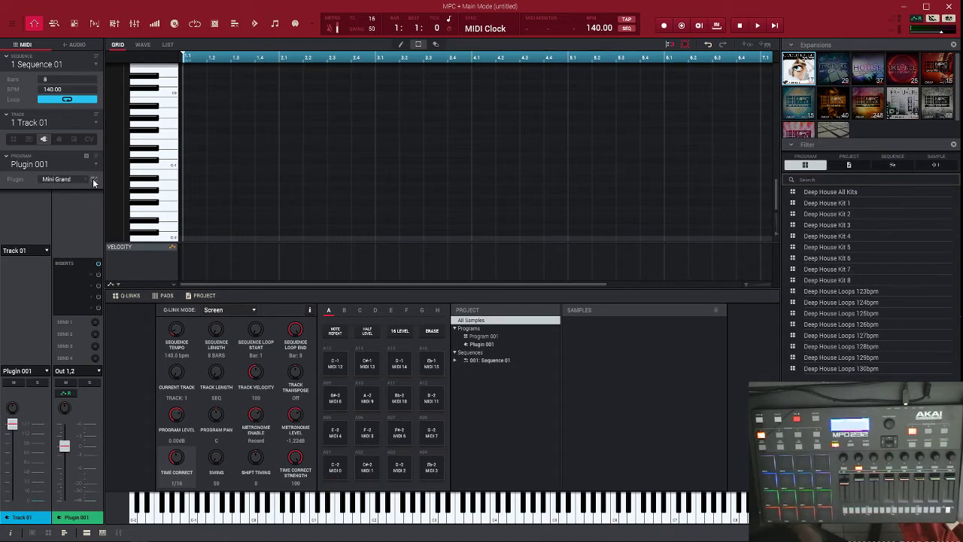
left_click(94, 179)
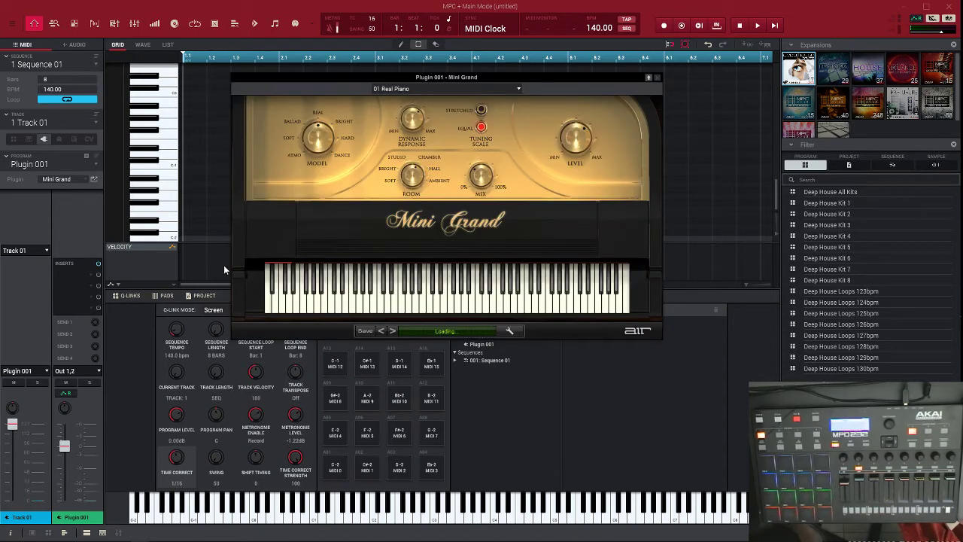
- Replace Plugin 001's instrument with the AIR Music Technology Transfuser VST, closing the Mini Grand editor that covers the plugin list
left_click(85, 181)
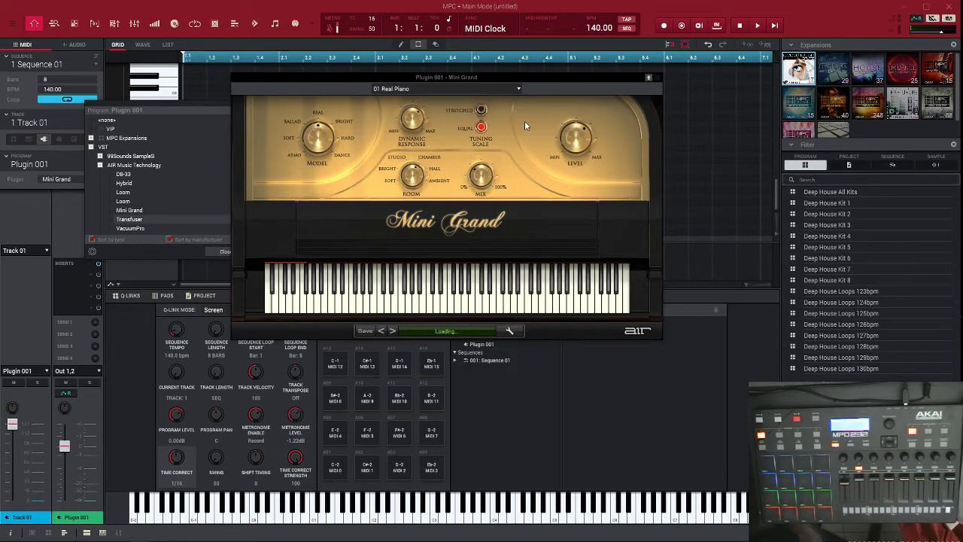
left_click_drag(643, 78, 277, 254)
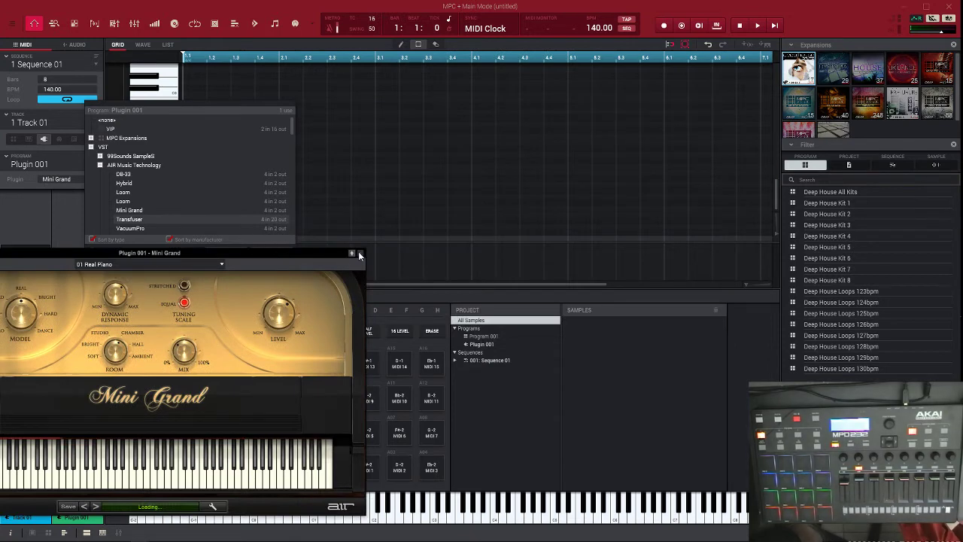
left_click(360, 254)
left_click(266, 253)
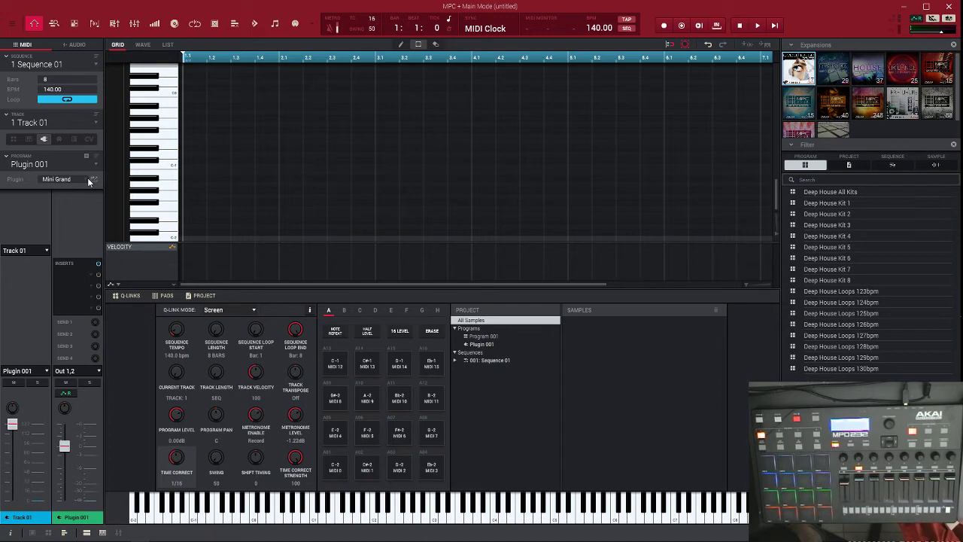
- View the Transfuser editor over the middle of the grid and close it, and check and minimize the Structure Setup installer
scroll(95, 179, "down", 1)
left_click(95, 180)
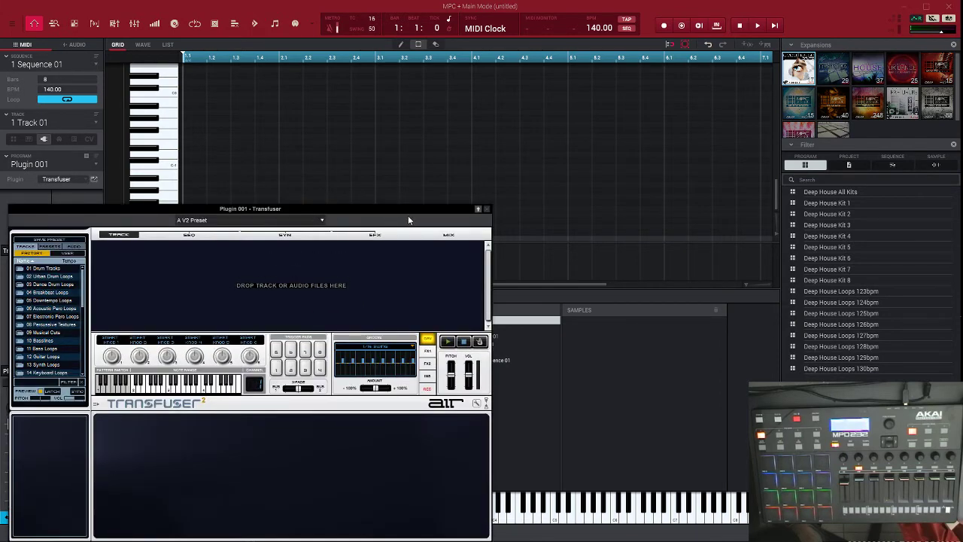
left_click_drag(394, 206, 659, 78)
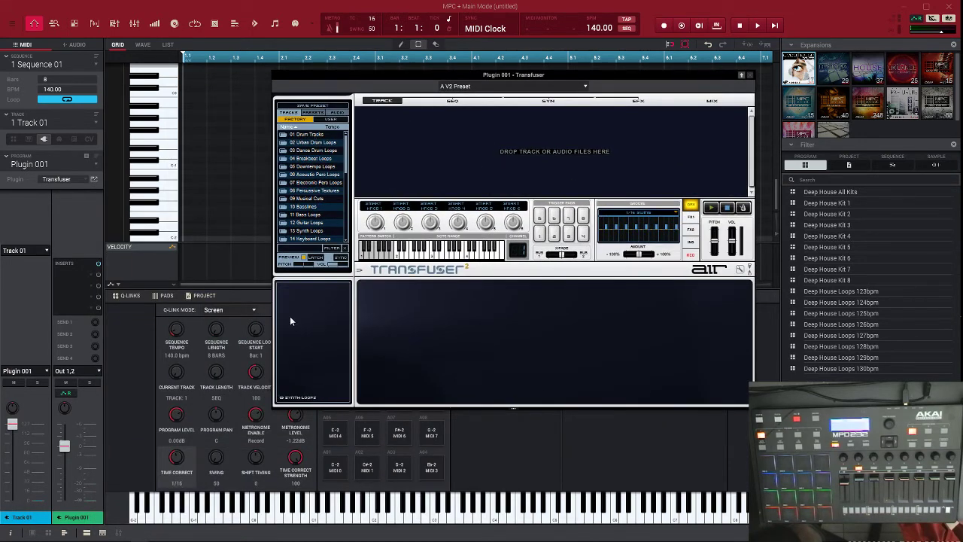
mouse_move(312, 539)
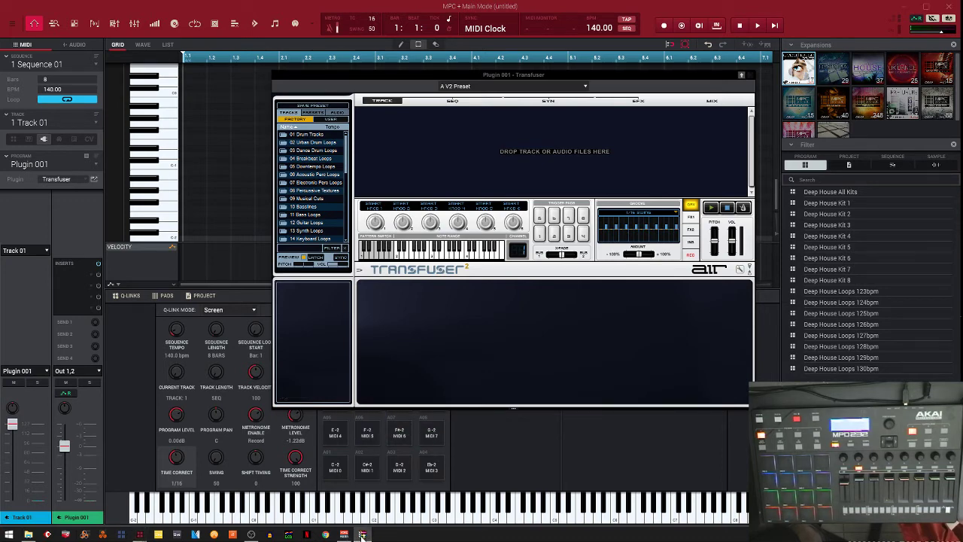
left_click(752, 76)
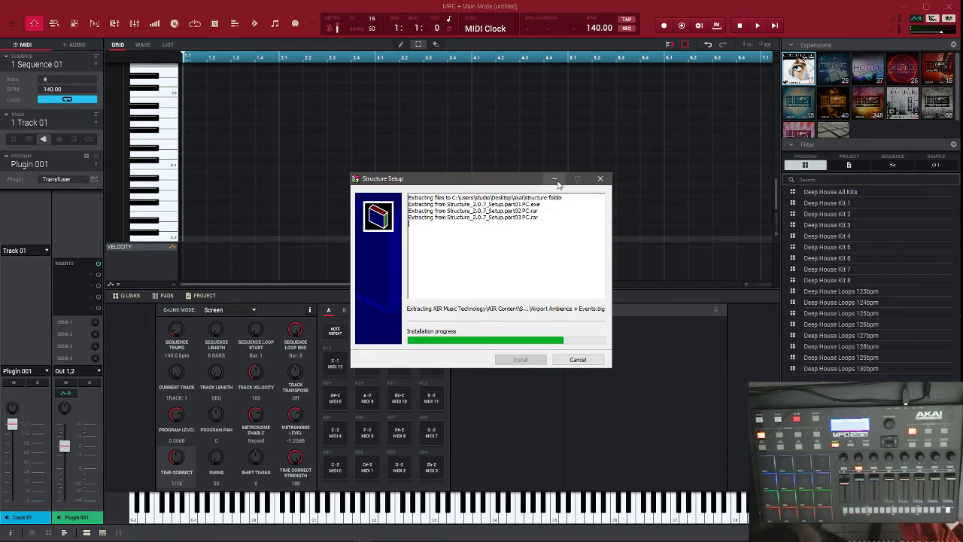
left_click(556, 182)
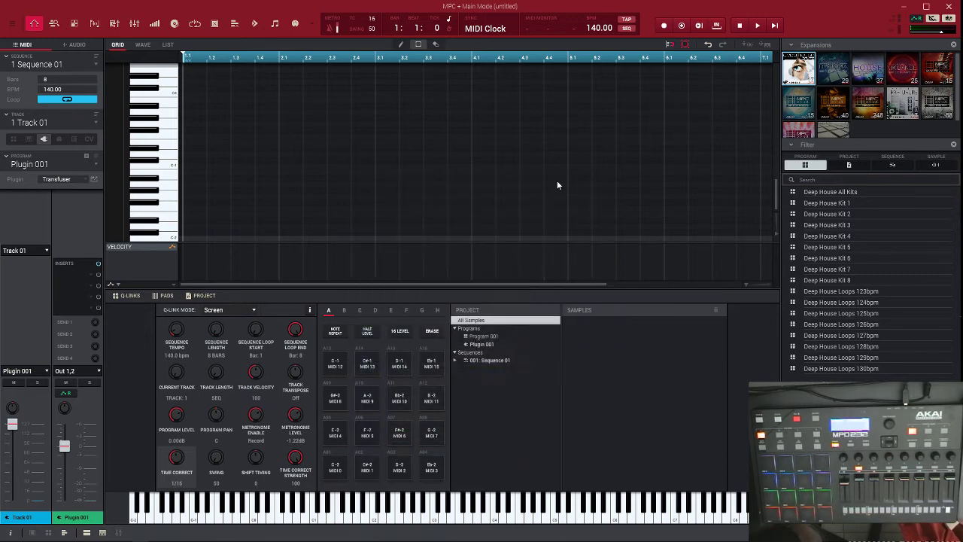
- Replace Plugin 001's instrument with the AIR Music Technology VacuumPro VST, try a key in its editor and close the editor
left_click(85, 181)
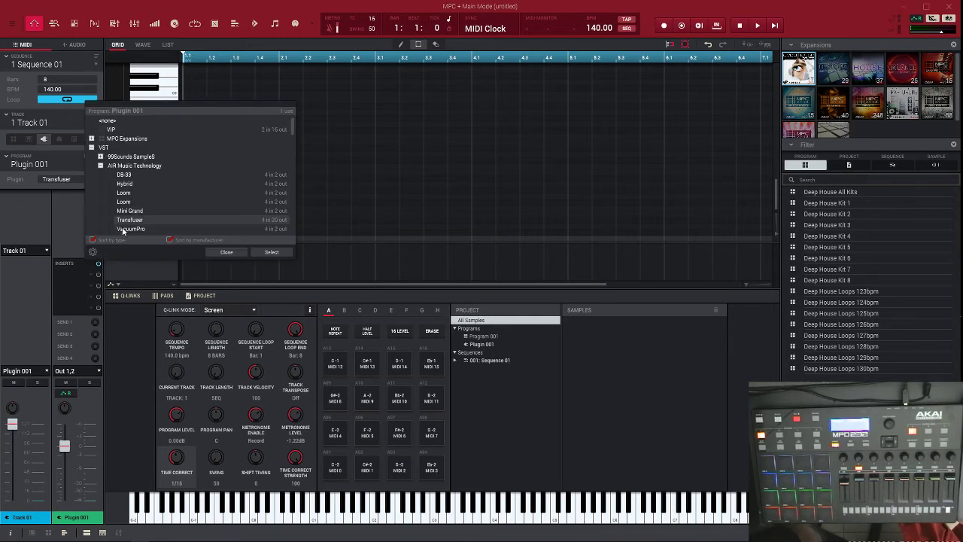
left_click(277, 252)
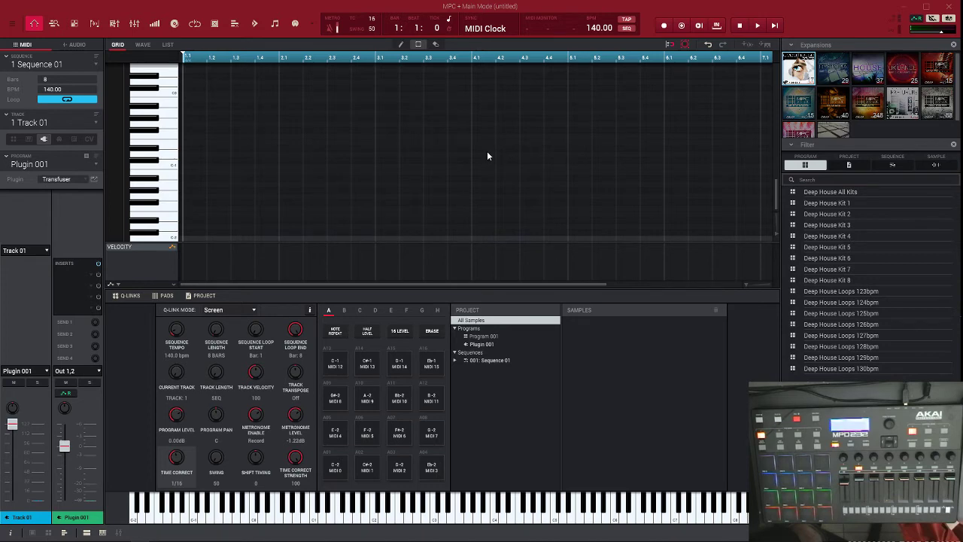
left_click(94, 180)
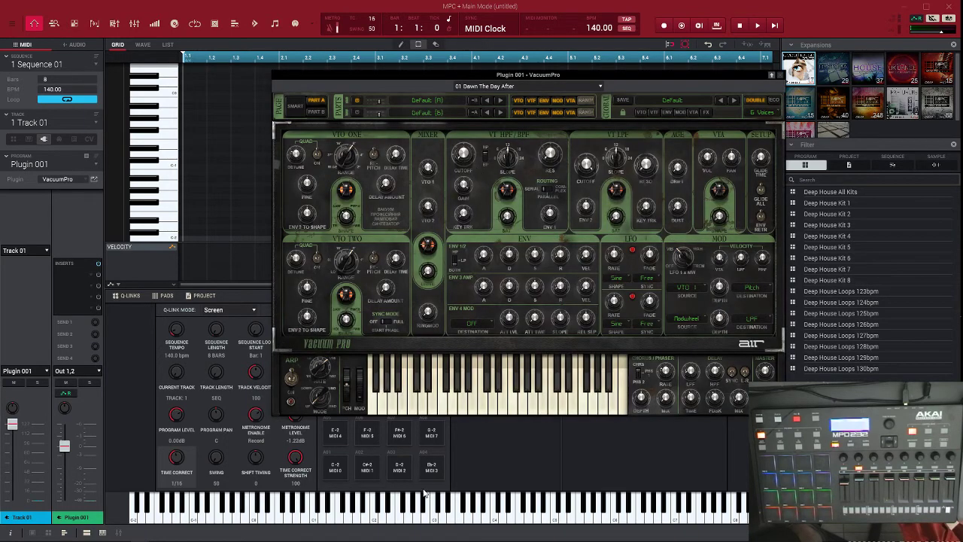
left_click(450, 410)
left_click(779, 75)
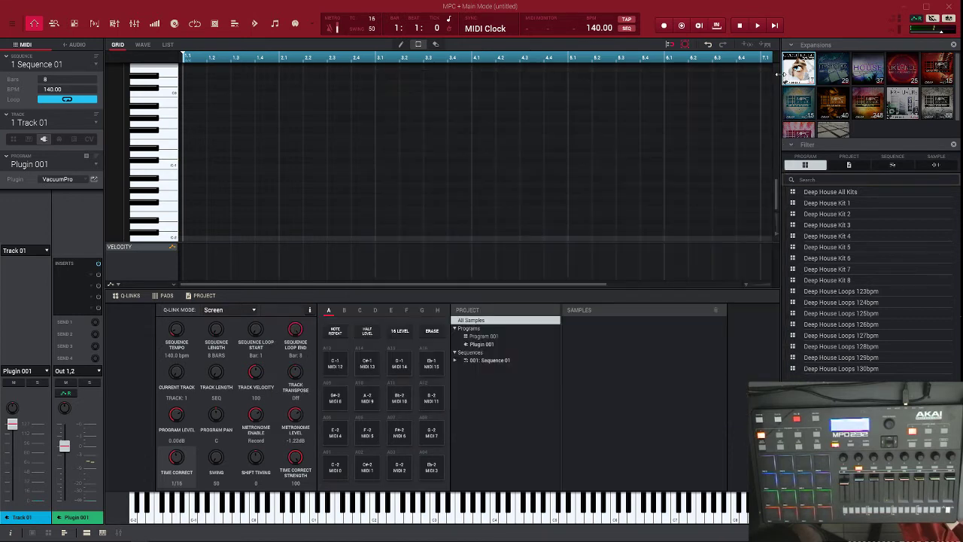
- Replace Plugin 001's instrument with the AIR Music Technology Velvet VST, view its editor and close it
left_click(85, 181)
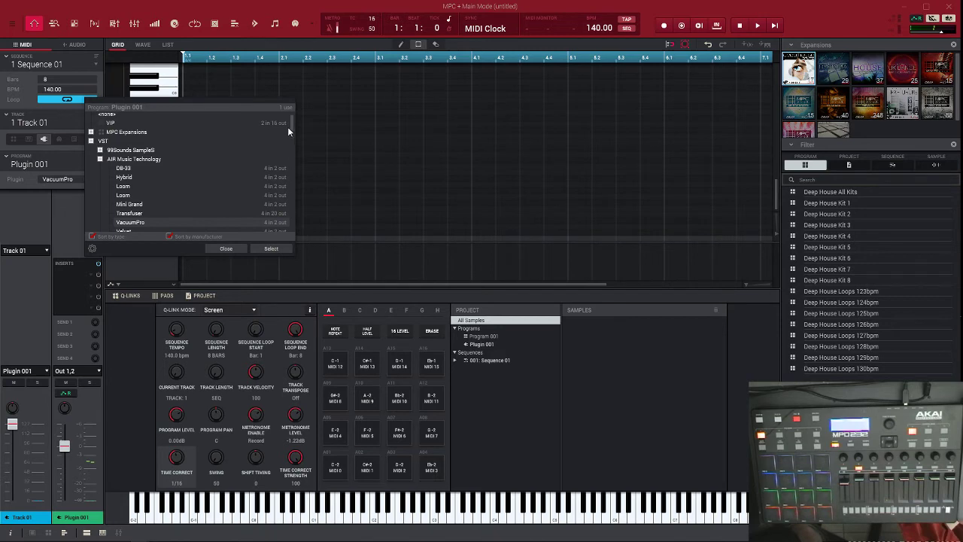
left_click_drag(292, 122, 295, 134)
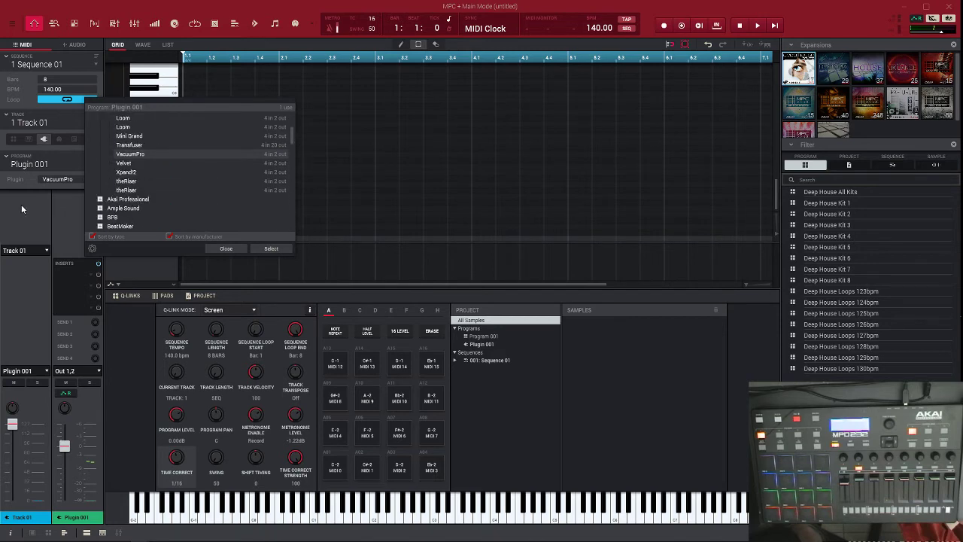
left_click(125, 164)
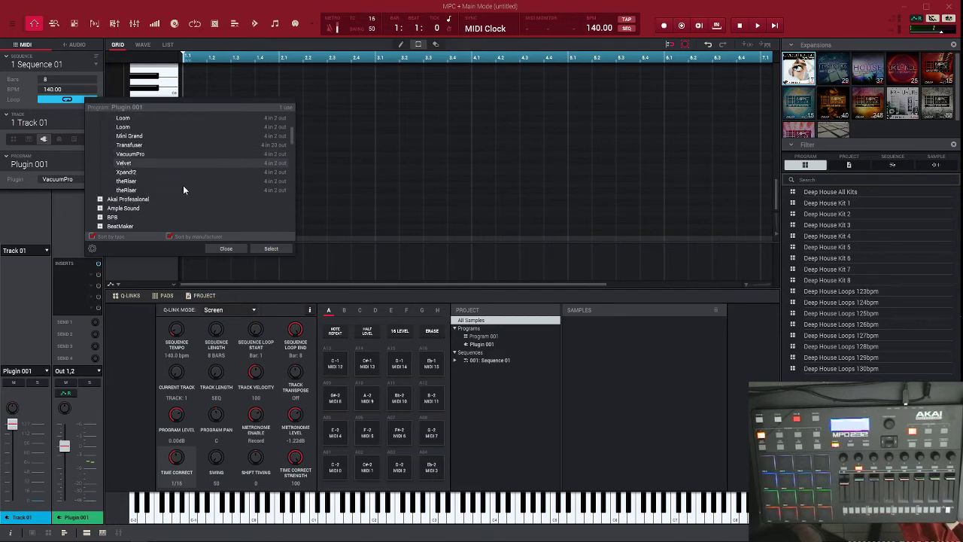
left_click(272, 249)
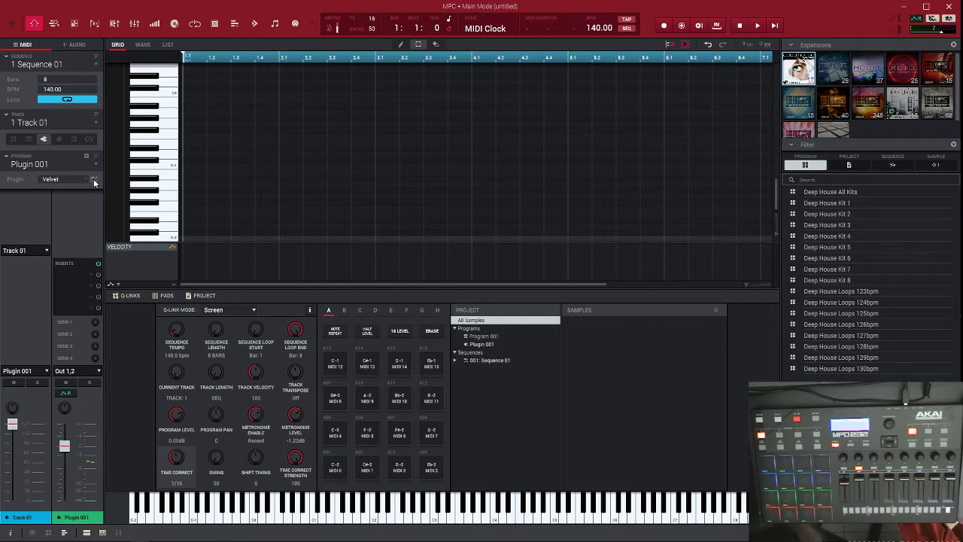
left_click(94, 180)
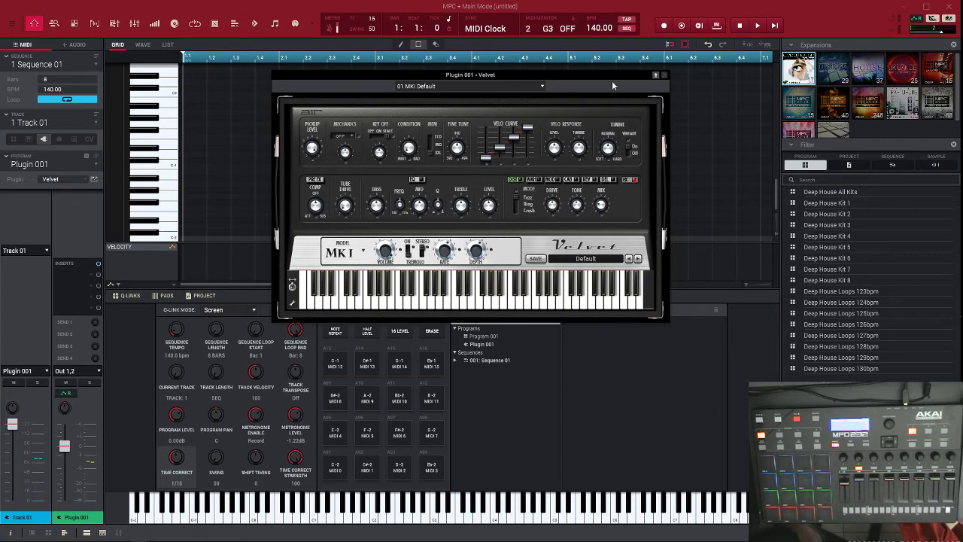
left_click(665, 77)
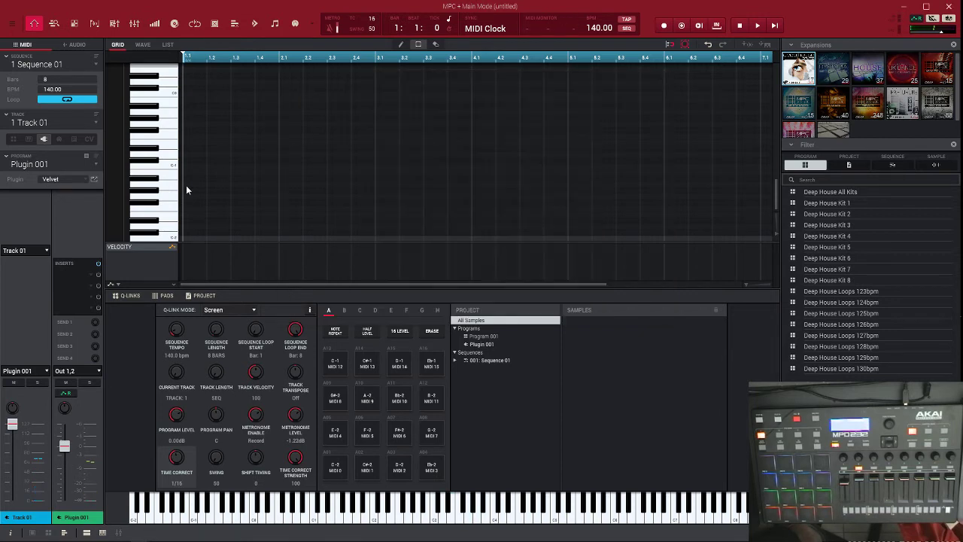
- Replace Plugin 001's instrument with the AIR Music Technology Xpand!2 VST, view its editor and close it
left_click(91, 180)
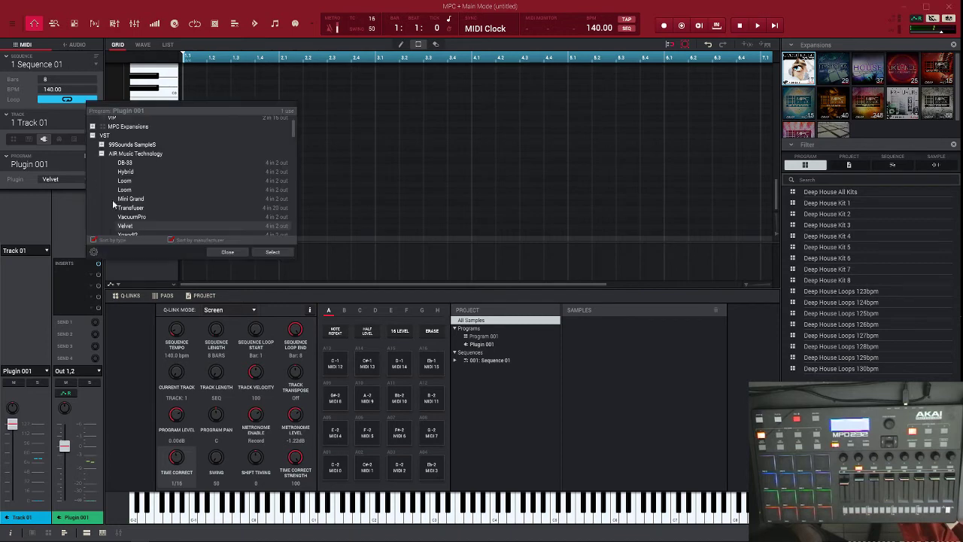
scroll(292, 131, "down", 3)
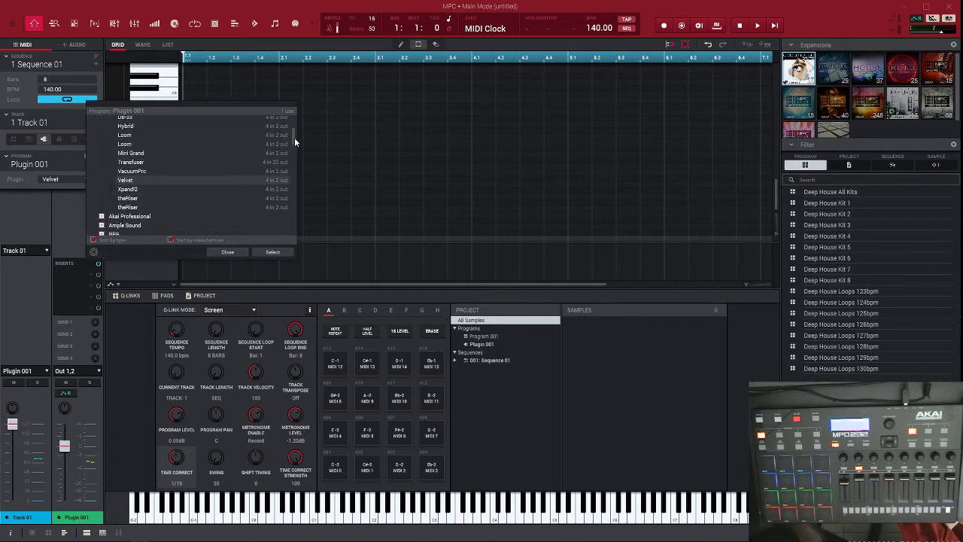
left_click(149, 174)
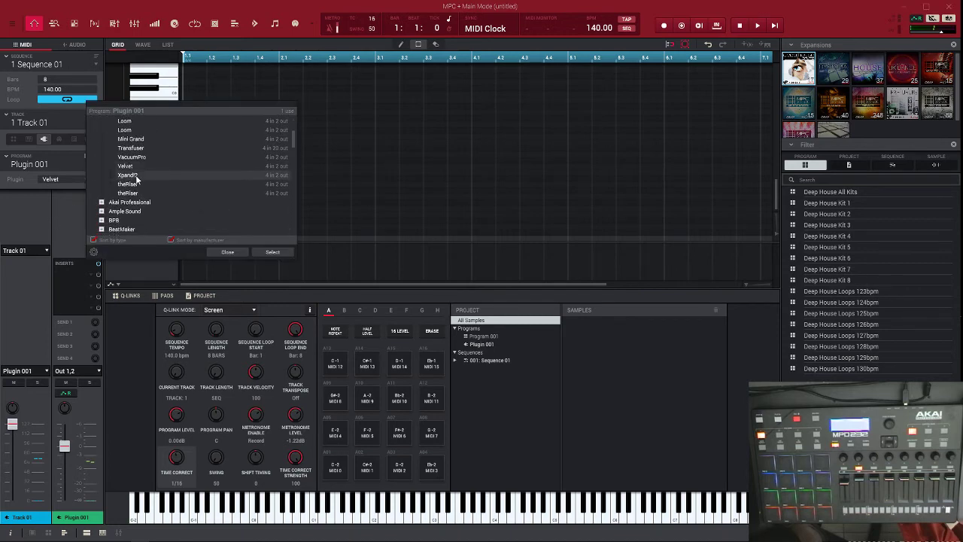
left_click(272, 253)
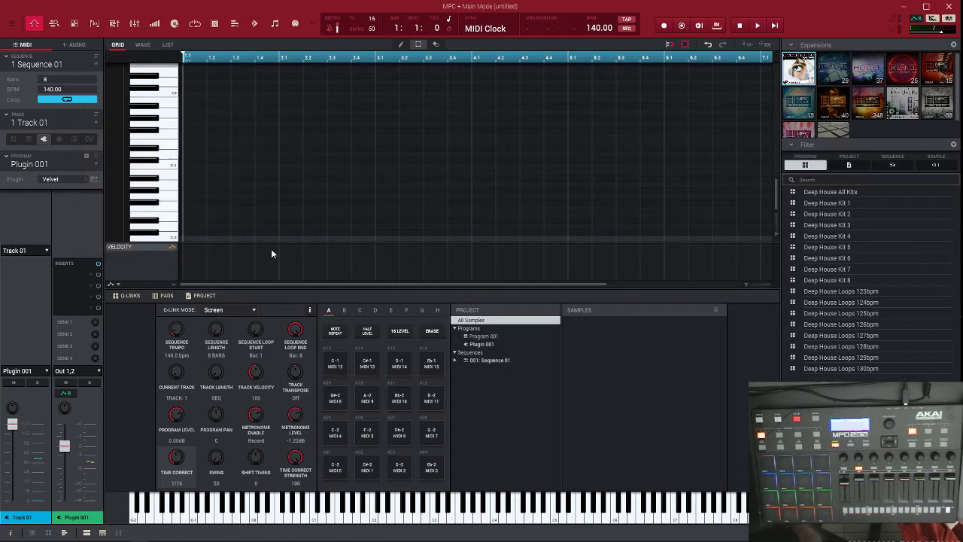
left_click(94, 180)
left_click(94, 180)
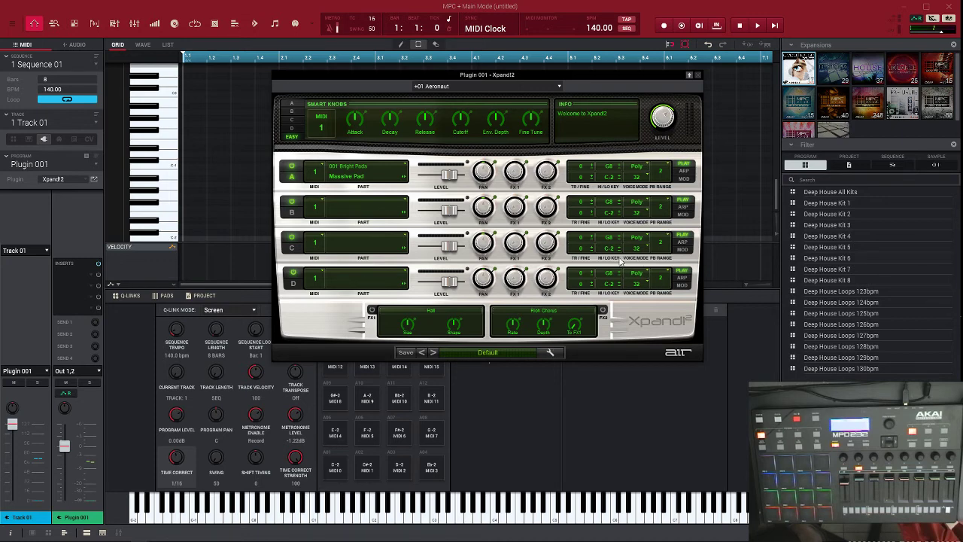
left_click(698, 76)
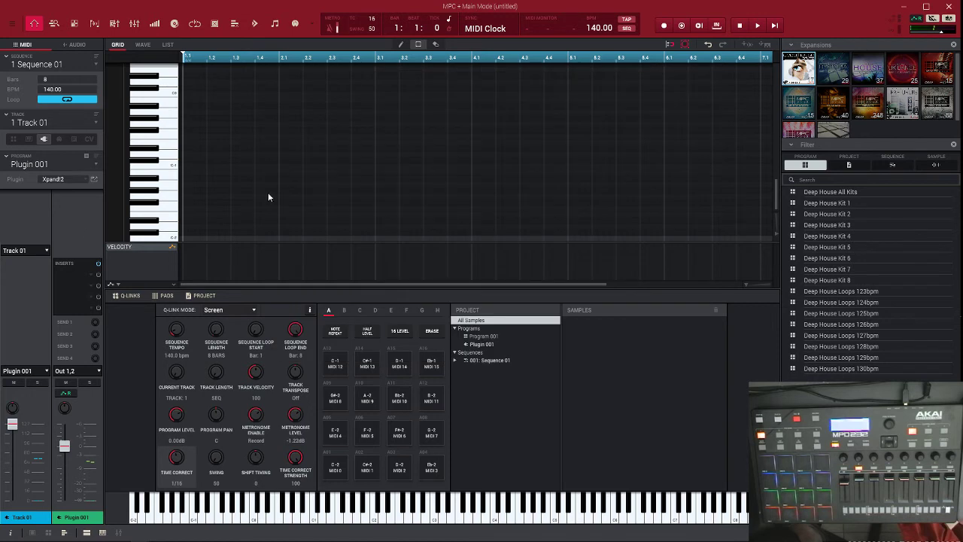
- Replace Plugin 001's instrument with the AIR Music Technology theRiser VST, look through its preset list and close the editor
left_click(80, 181)
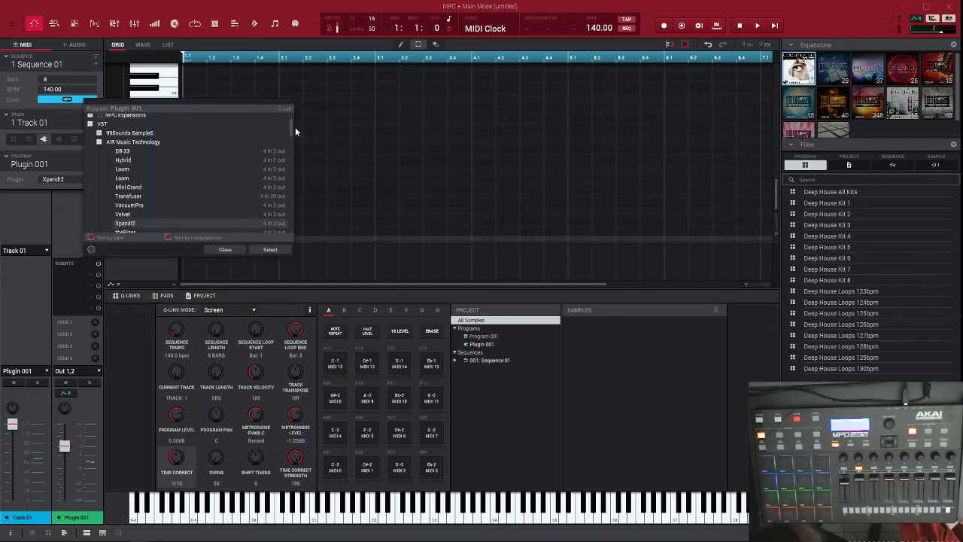
left_click_drag(292, 127, 294, 139)
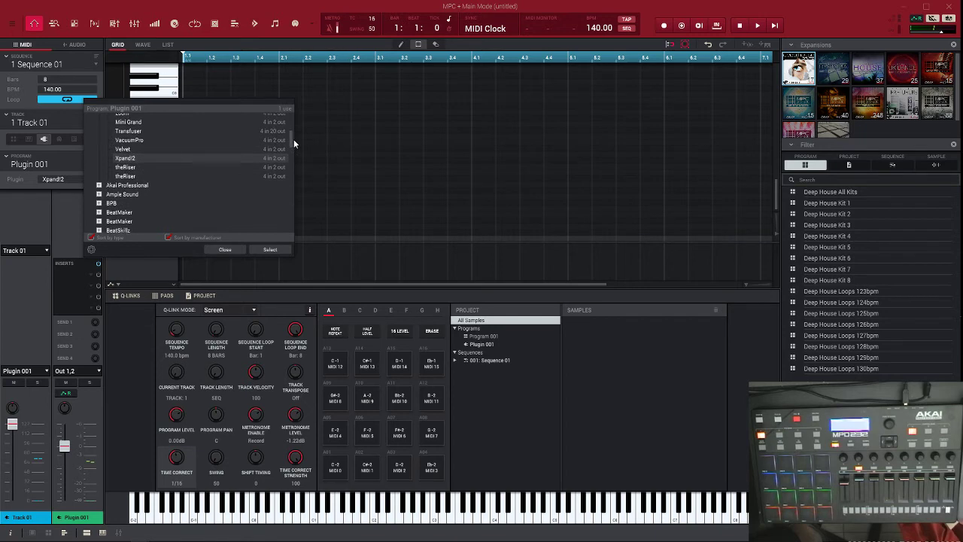
left_click(140, 167)
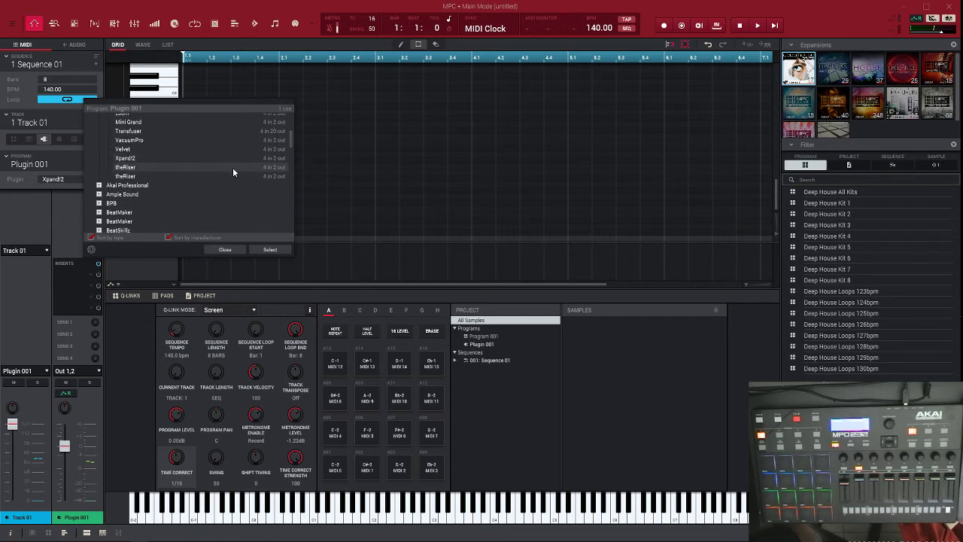
left_click(269, 250)
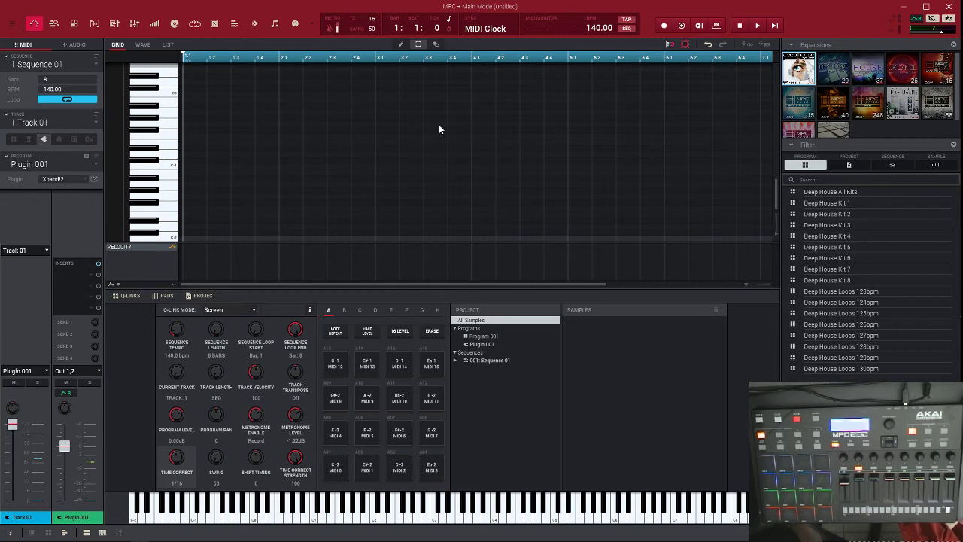
left_click(94, 180)
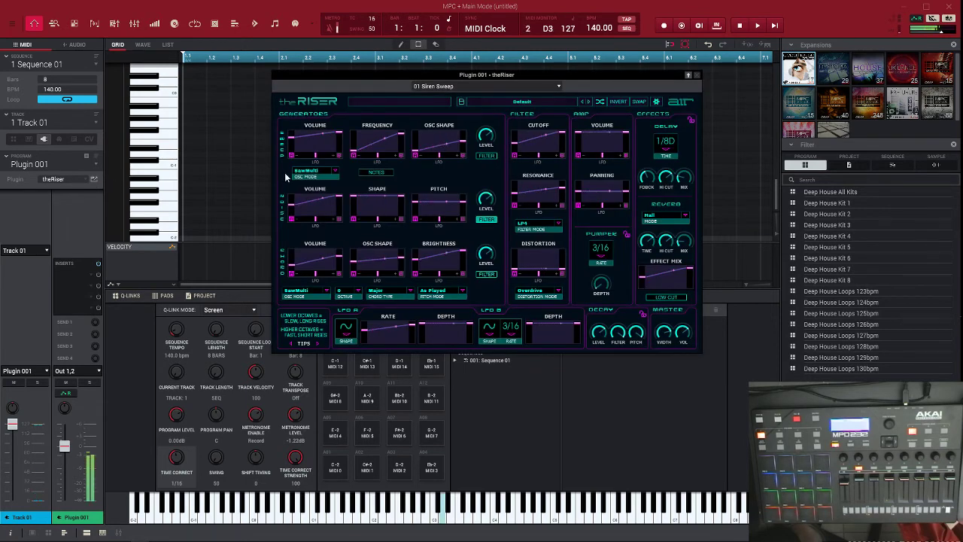
left_click(558, 87)
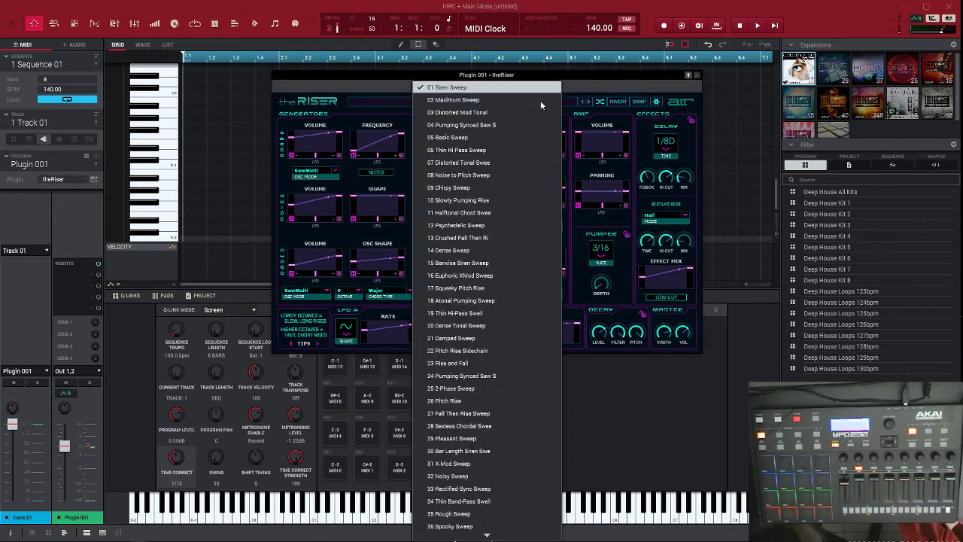
left_click(635, 76)
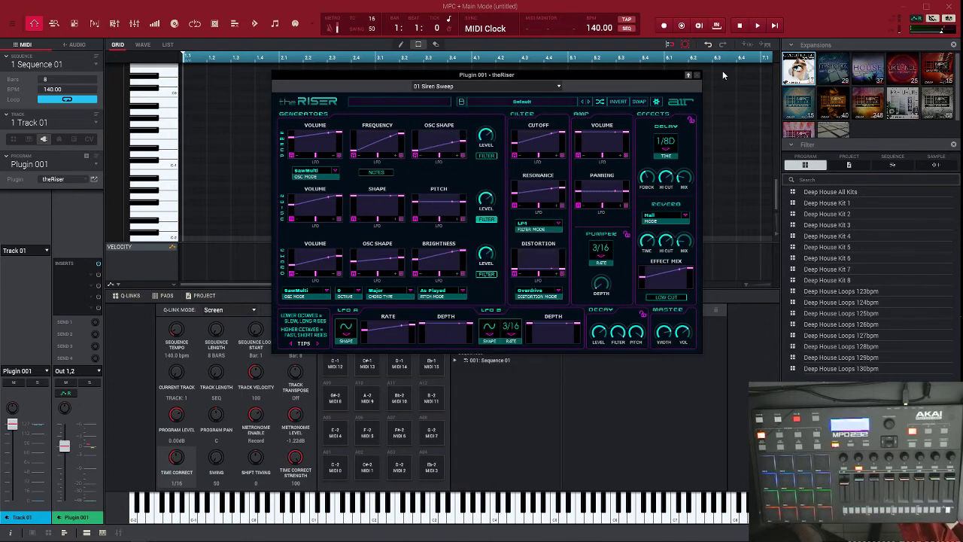
left_click(697, 76)
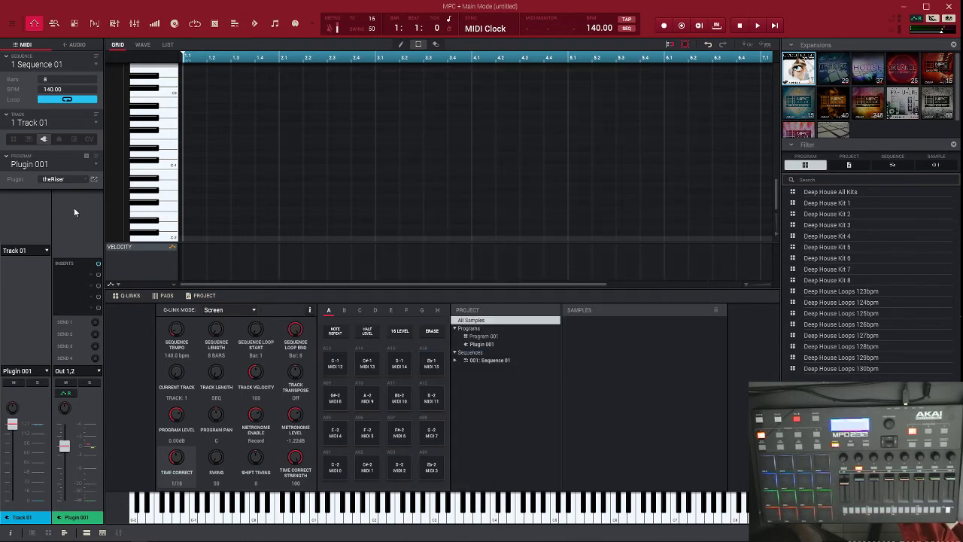
- Replace Plugin 001's instrument with The 809 from the Akai Professional group of the MPC Expansions
left_click(75, 178)
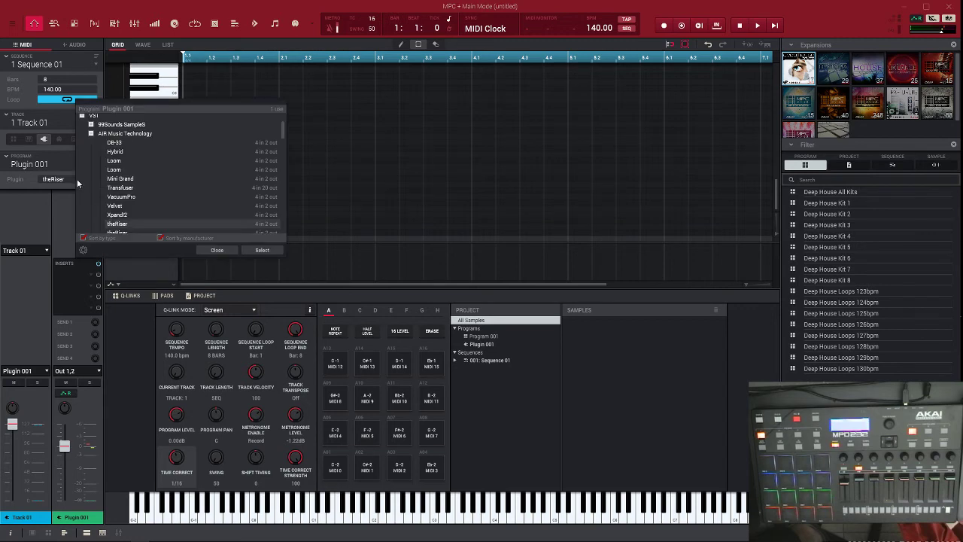
left_click(92, 134)
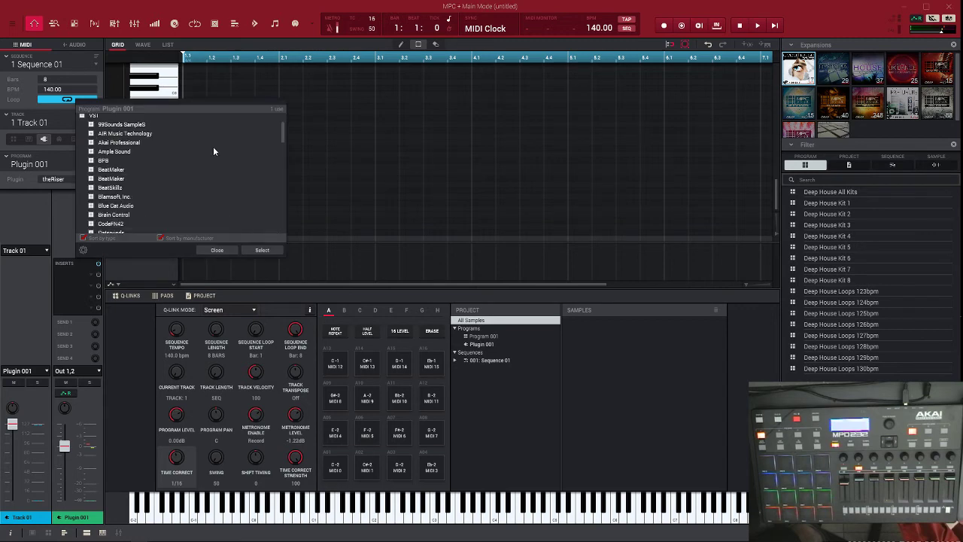
left_click_drag(283, 133, 284, 116)
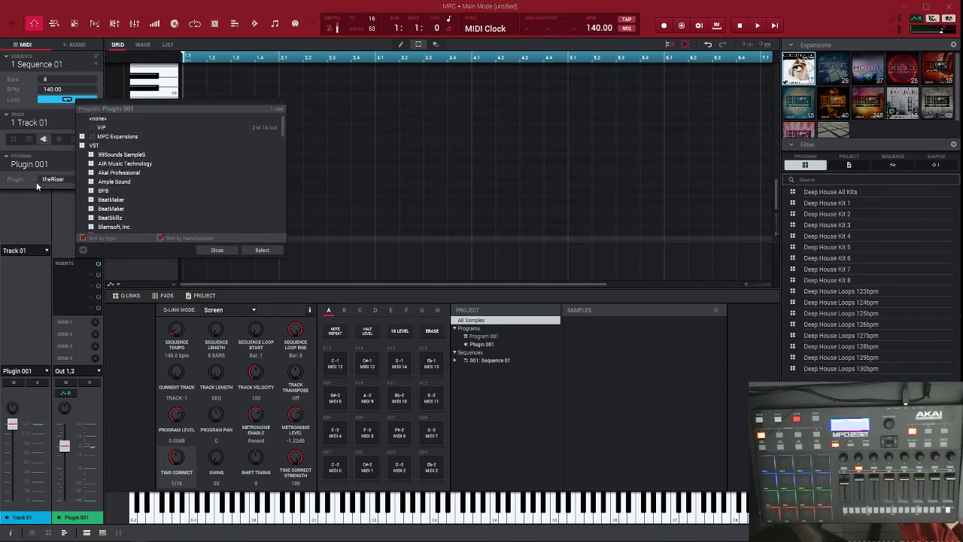
left_click(81, 147)
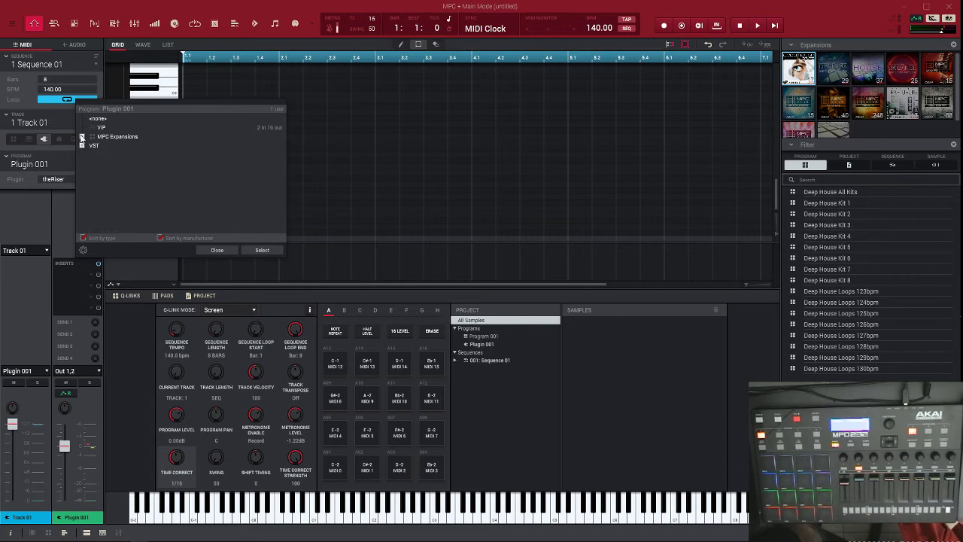
left_click(82, 137)
left_click(90, 154)
double_click(125, 164)
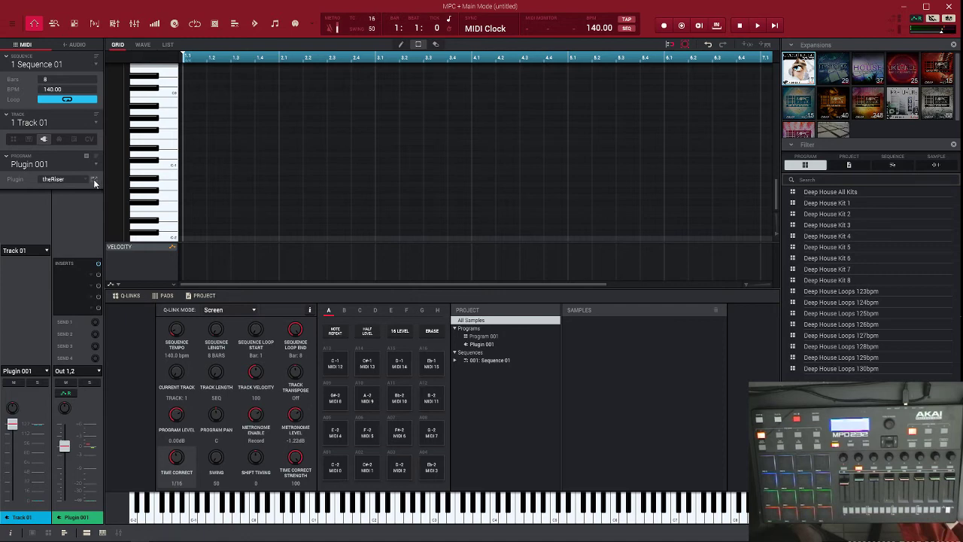
- View The 809's editor, try pad 1 and close the editor
scroll(94, 182, "up", 1)
left_click(94, 182)
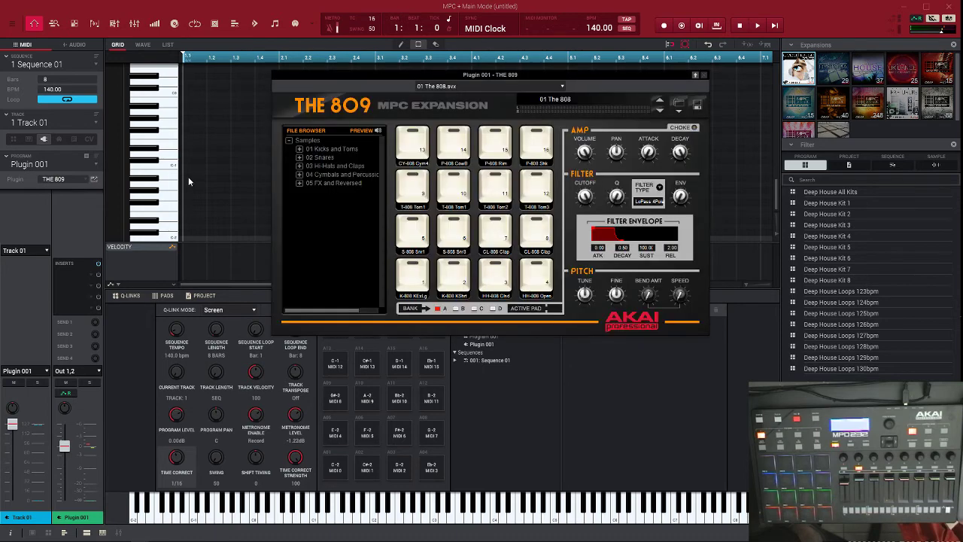
left_click(414, 281)
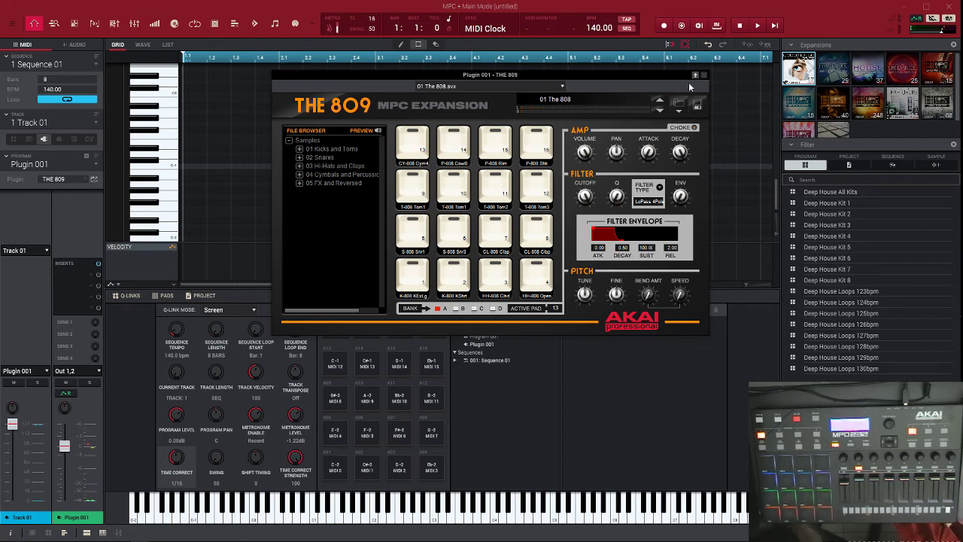
left_click(704, 75)
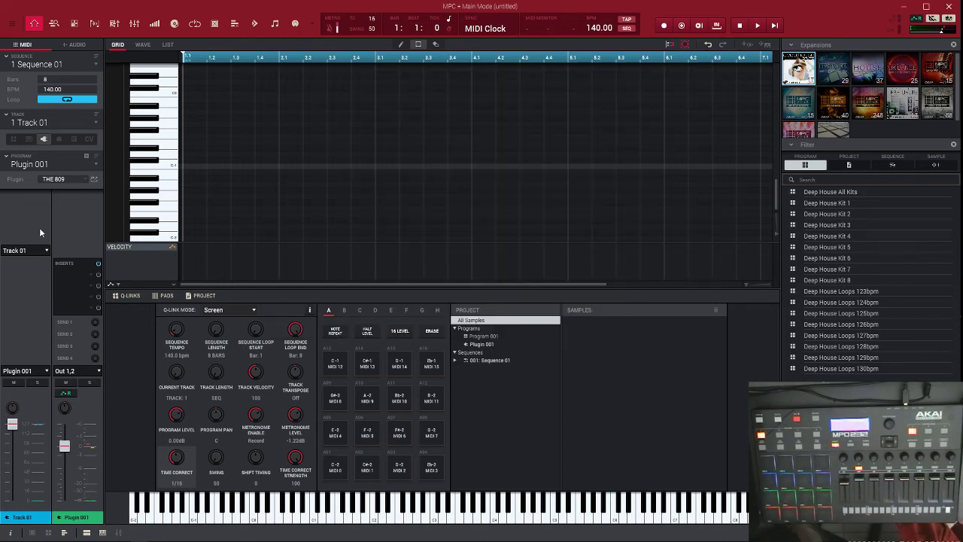
- Replace Plugin 001's instrument with The Bank from the Akai Professional MPC Expansions and bring up its editor
left_click(84, 181)
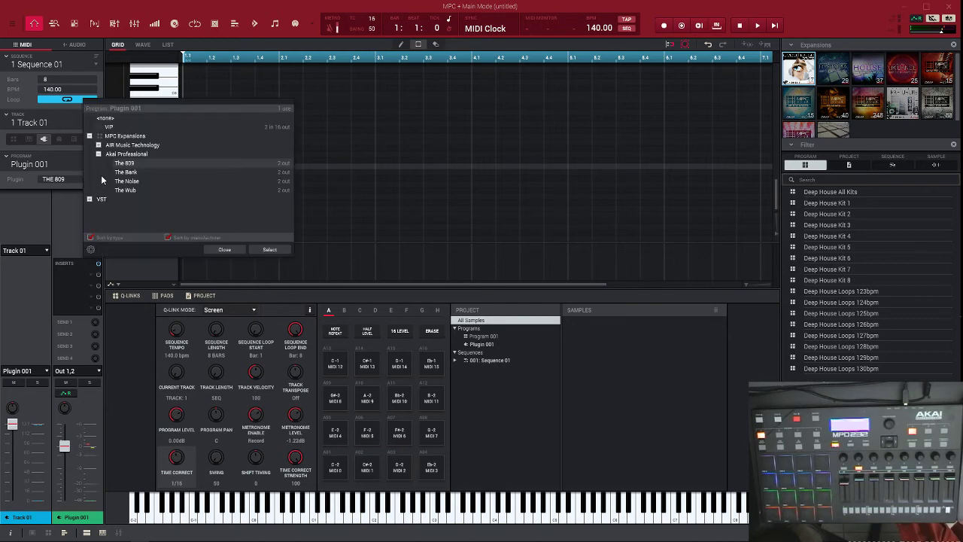
left_click(131, 172)
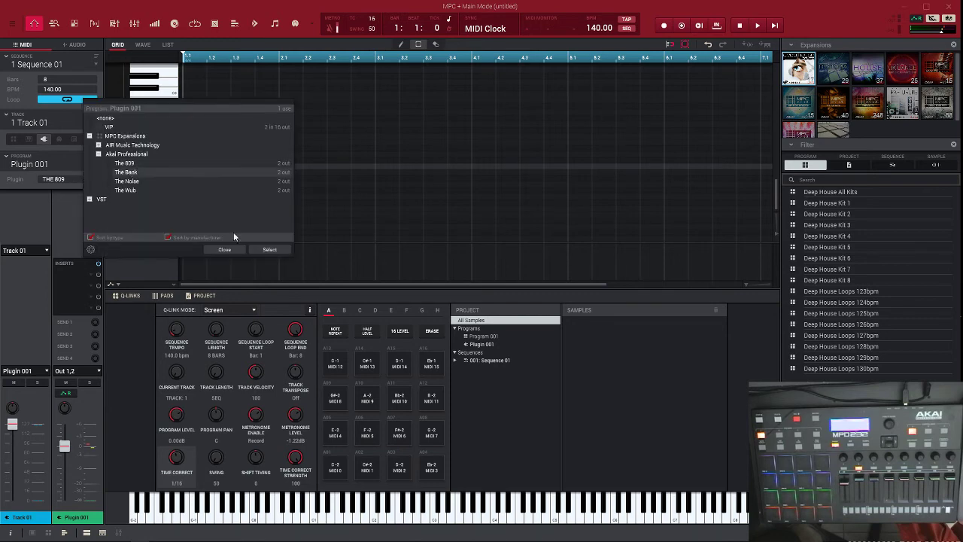
left_click(270, 250)
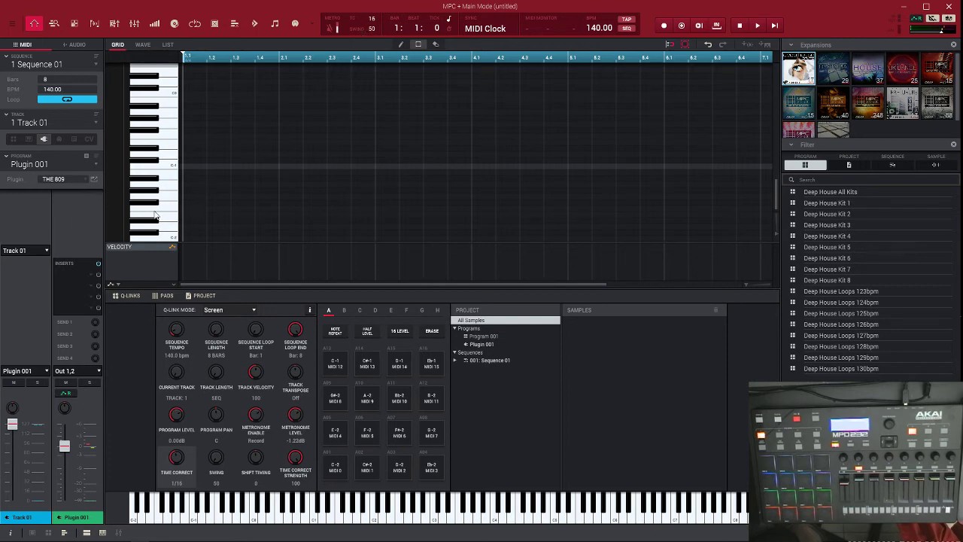
left_click(86, 180)
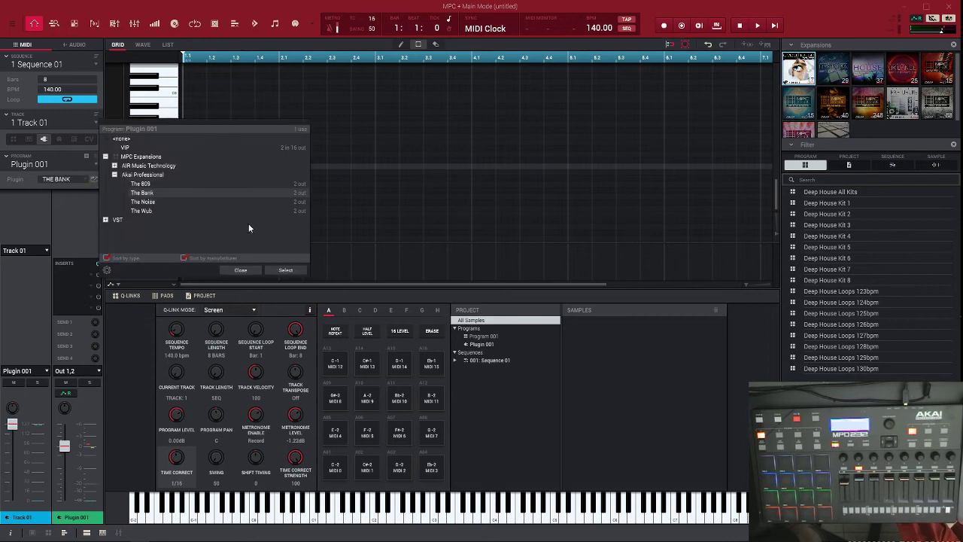
left_click(286, 269)
left_click(94, 180)
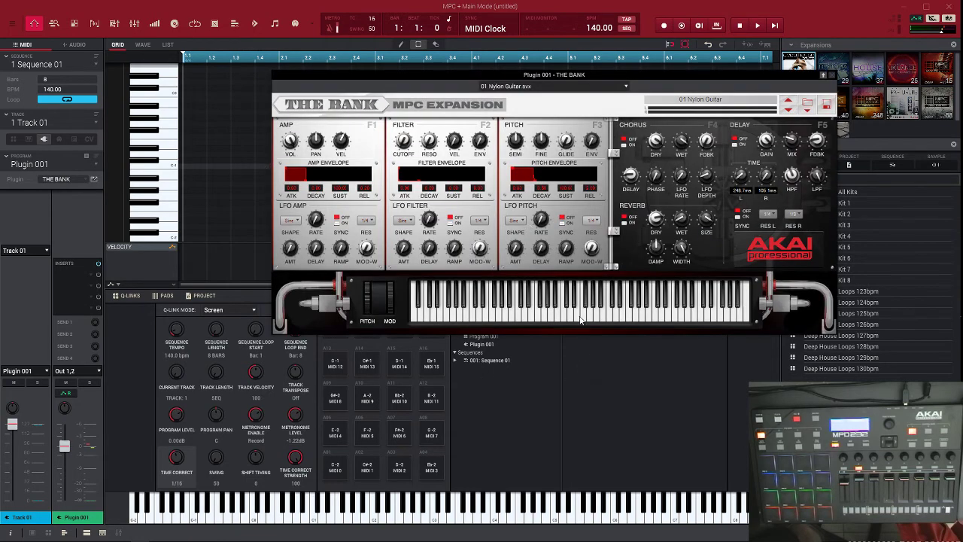
- Try several keys in The Bank's editor, load the 05 Banjo preset and close the editor
left_click(570, 316)
left_click(604, 316)
left_click(566, 316)
mouse_move(215, 536)
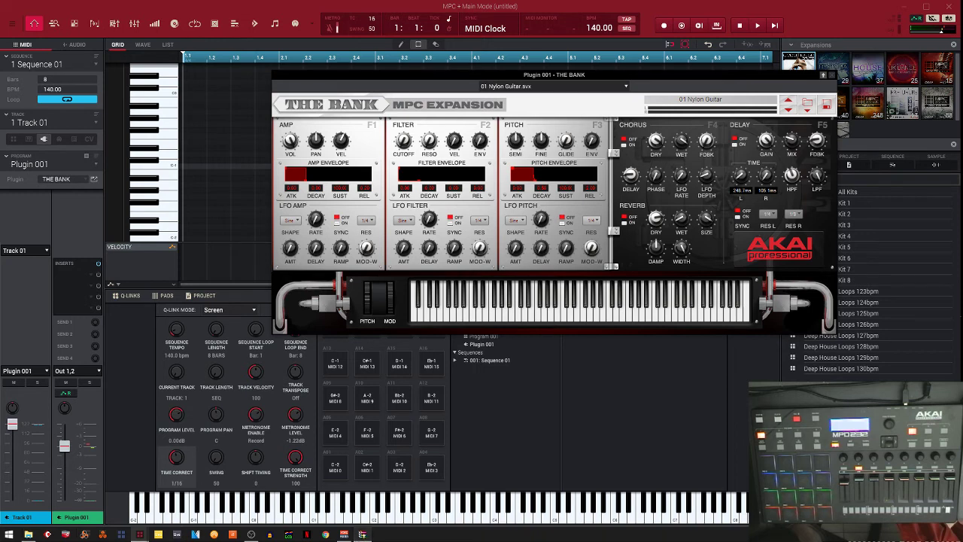
left_click(363, 535)
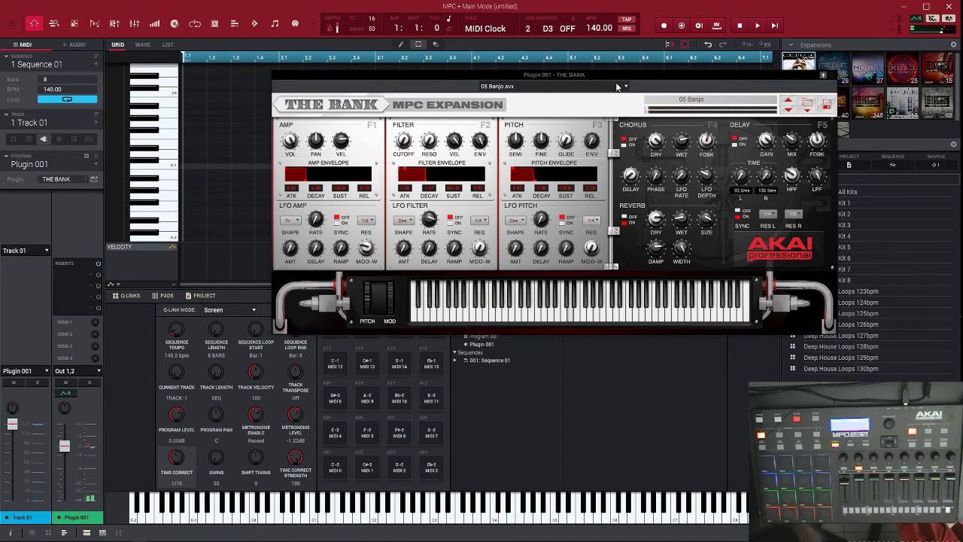
left_click(824, 74)
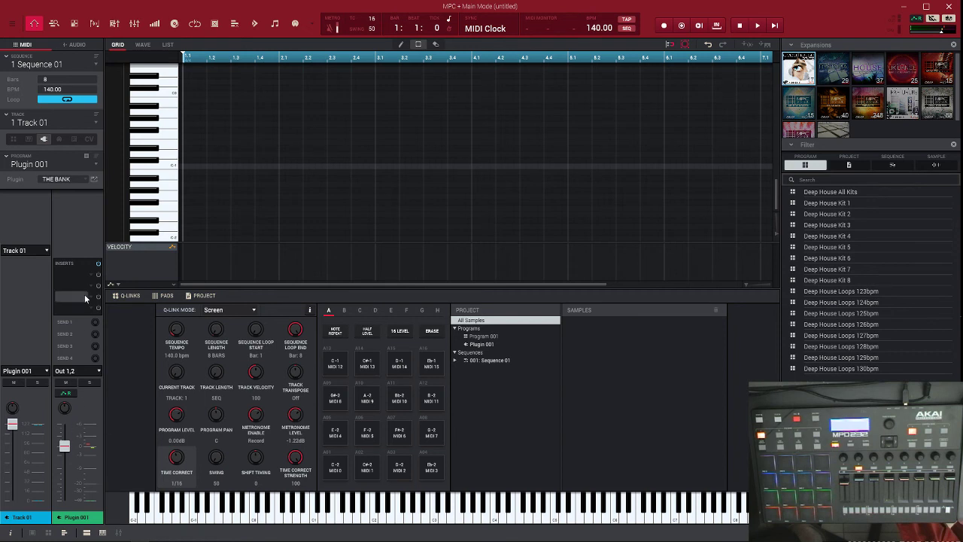
- Add the AIR VintageFilter effect from AIR VST Effects to the first insert slot of Plugin 001
double_click(84, 271)
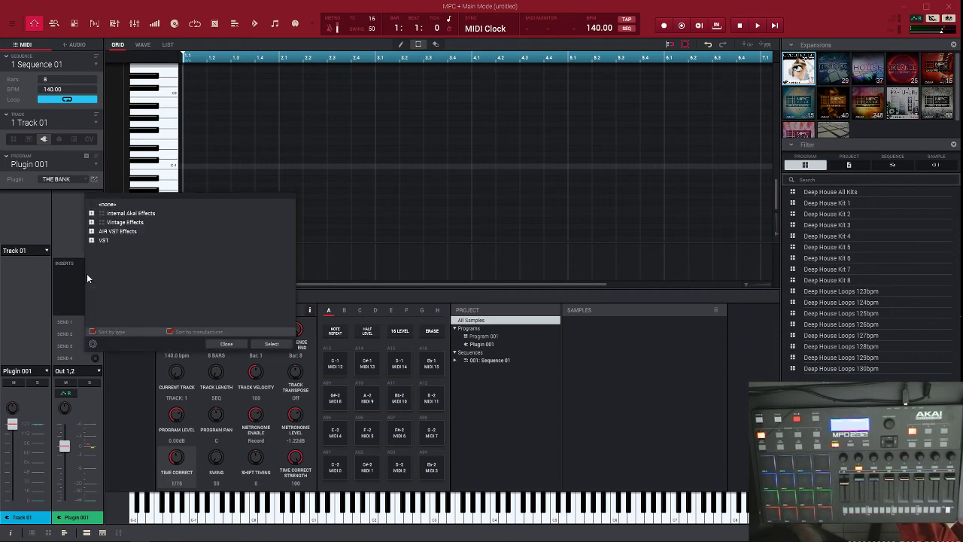
left_click(92, 232)
left_click(100, 240)
left_click_drag(291, 225, 299, 322)
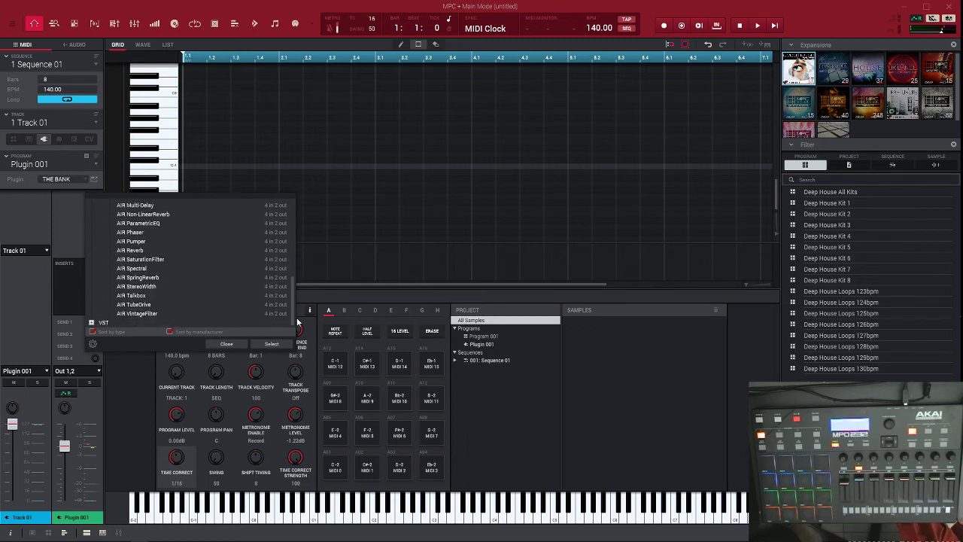
double_click(137, 314)
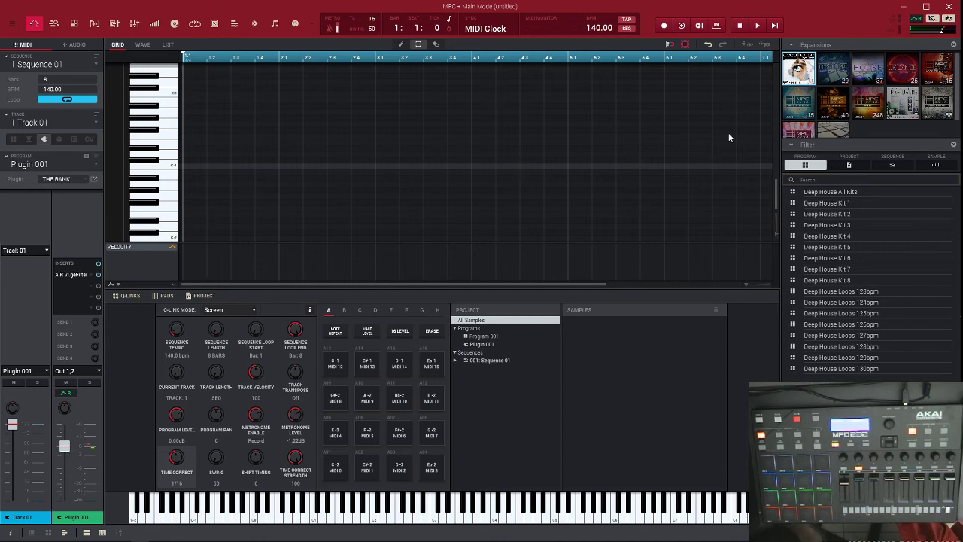
- Open the AIR VintageFilter editor, place it over the end of the grid and load the 02 Low Pass preset
double_click(72, 274)
left_click_drag(378, 75, 691, 68)
left_click(682, 78)
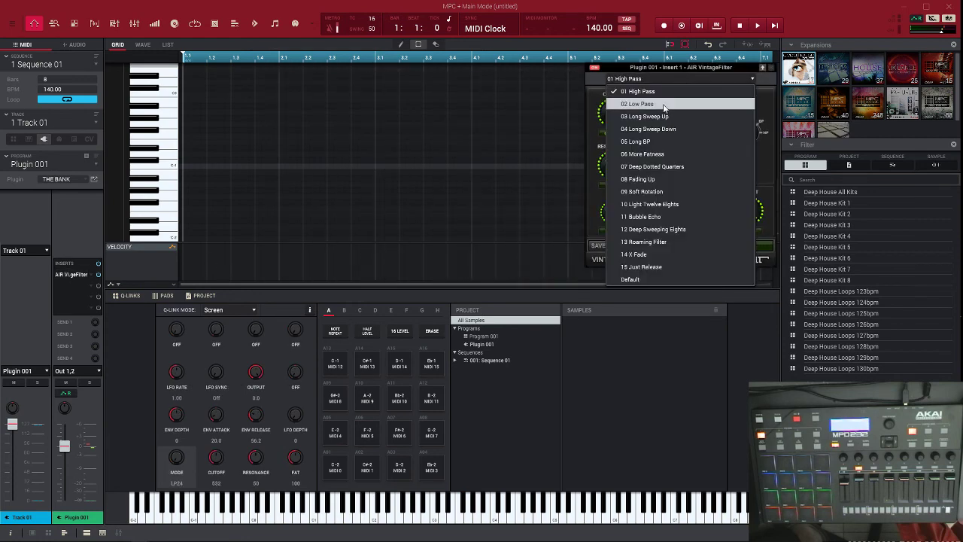
left_click(662, 105)
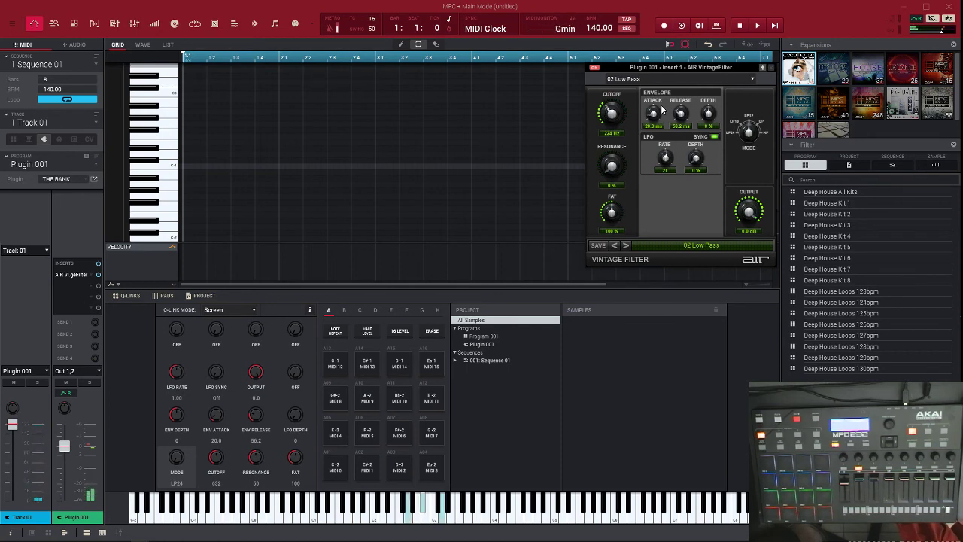
- Compare the sound with AIR VintageFilter switched off and back on, and close its editor
left_click(594, 68)
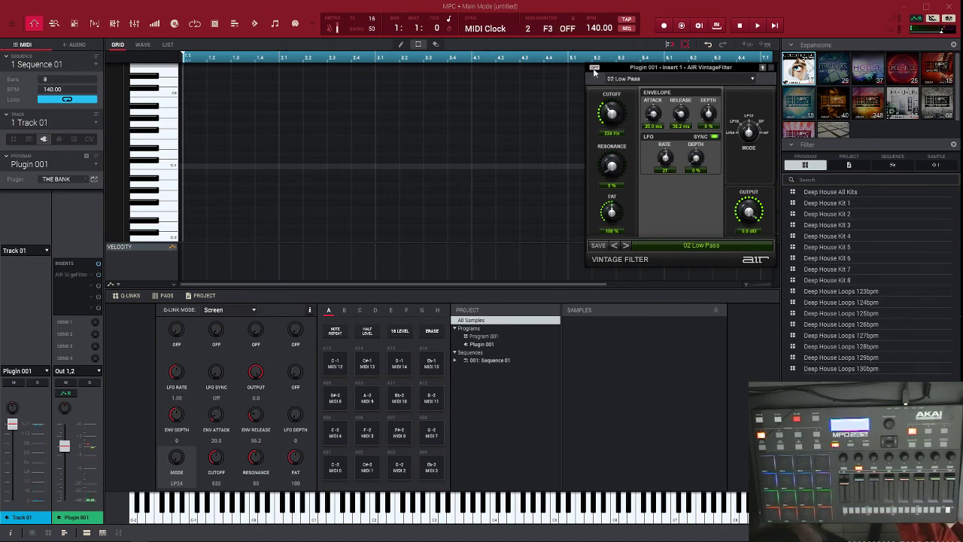
left_click(594, 68)
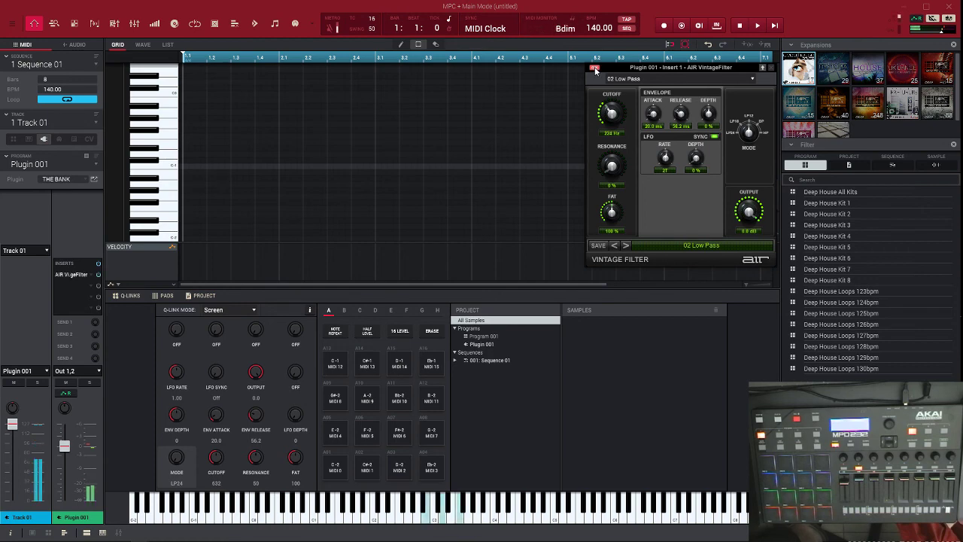
left_click(771, 67)
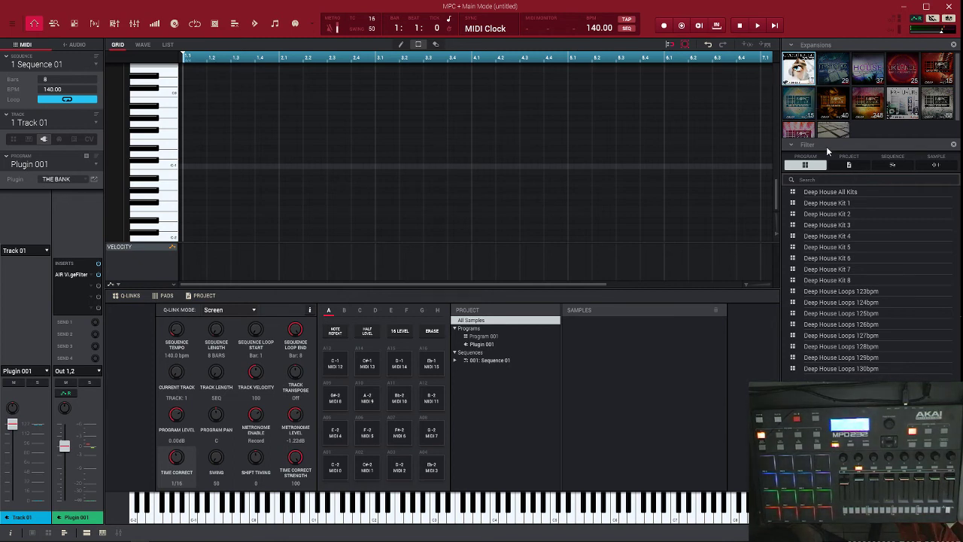
- Collapse the browser's filter section, hide the browser and start the sequence with overdub on
left_click(791, 145)
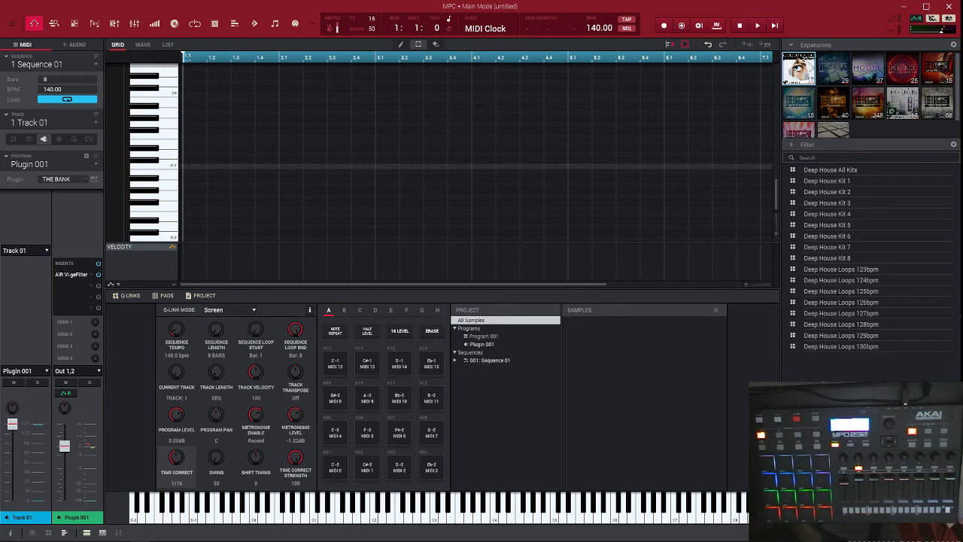
key("ctrl+b")
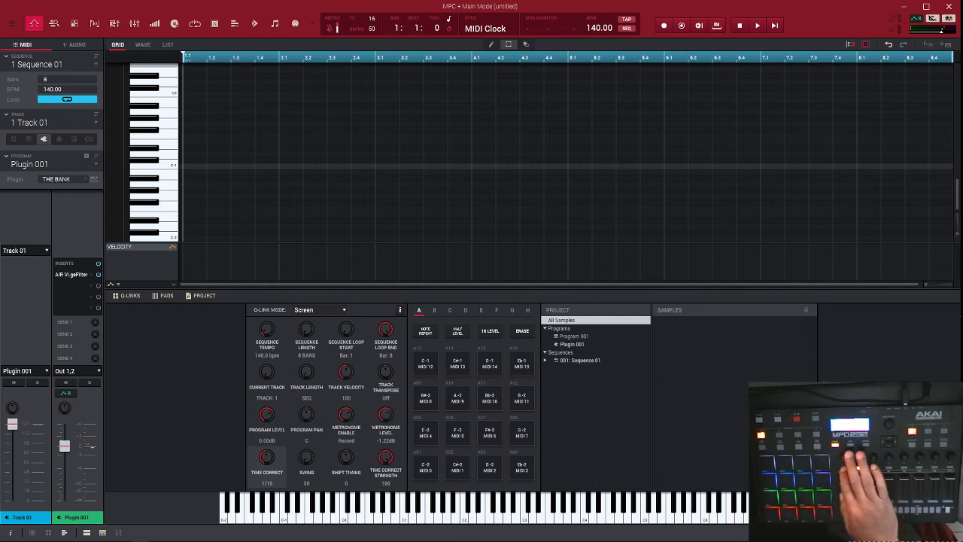
key("space")
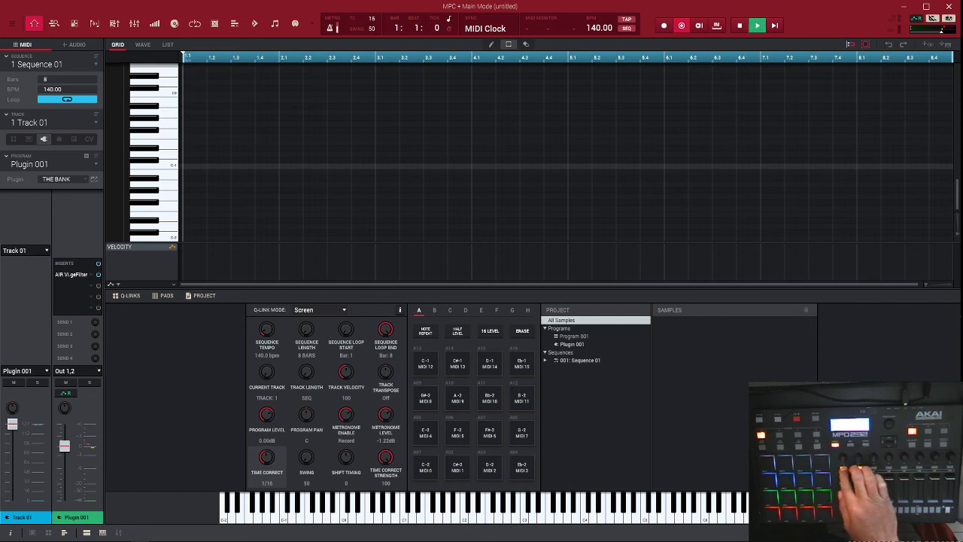